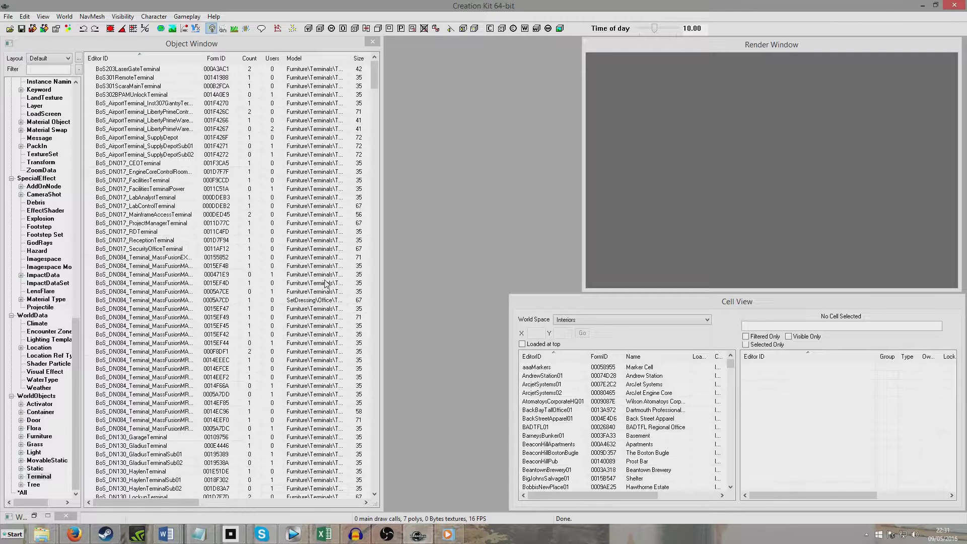
Step: Focus the Object Window's Filter box to search the terminal records by name
click(53, 71)
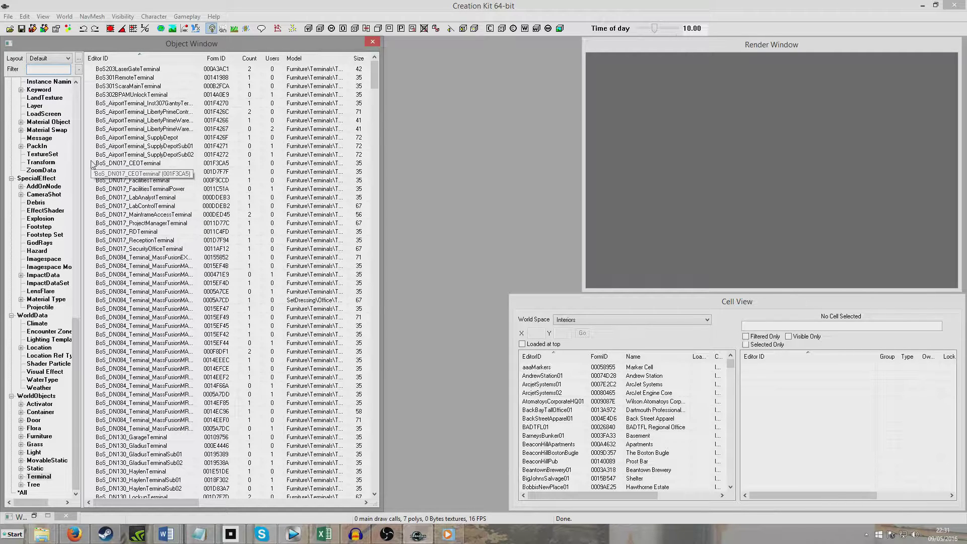
Step: Filter for 'vault11' and rename Vault111_Terminal's ID to TutTerminal
text(vaul)
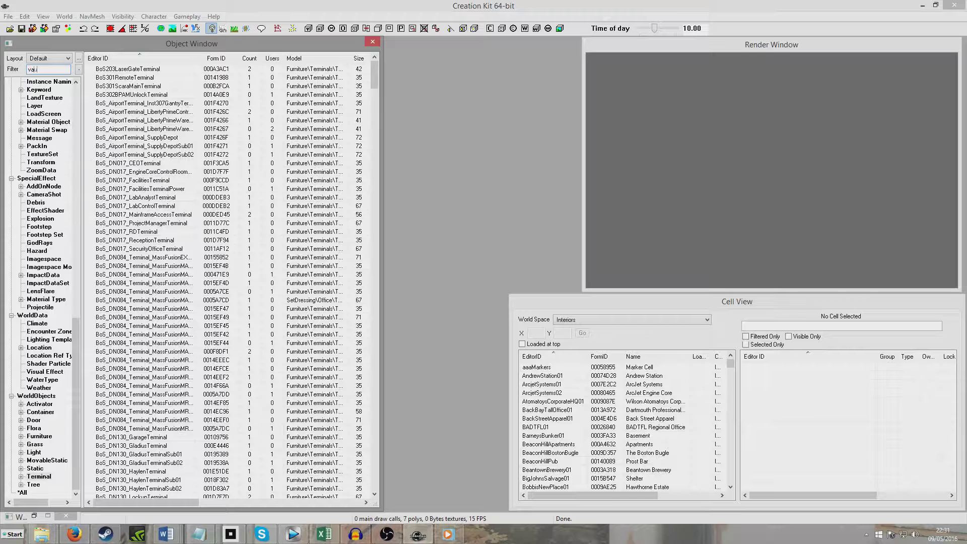
text(t11)
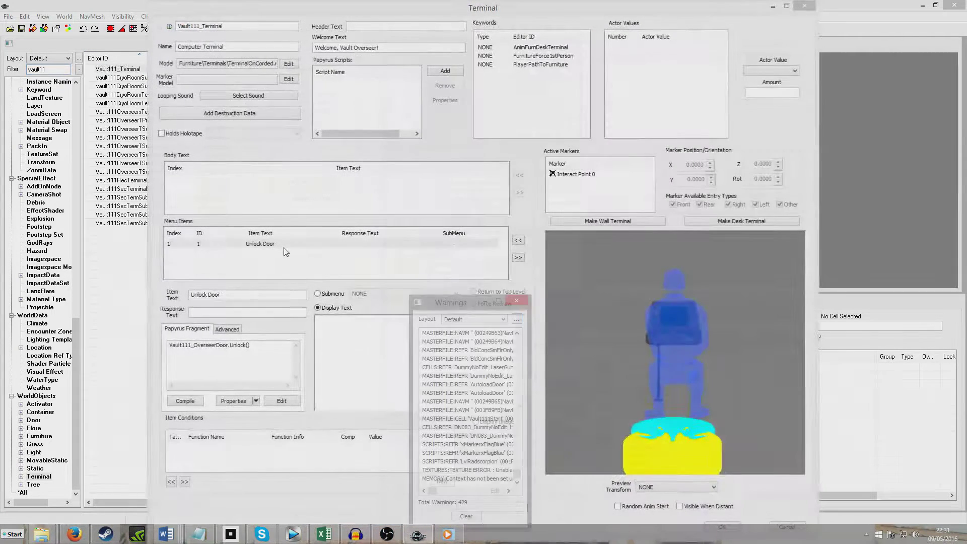
drag(471, 304, 477, 524)
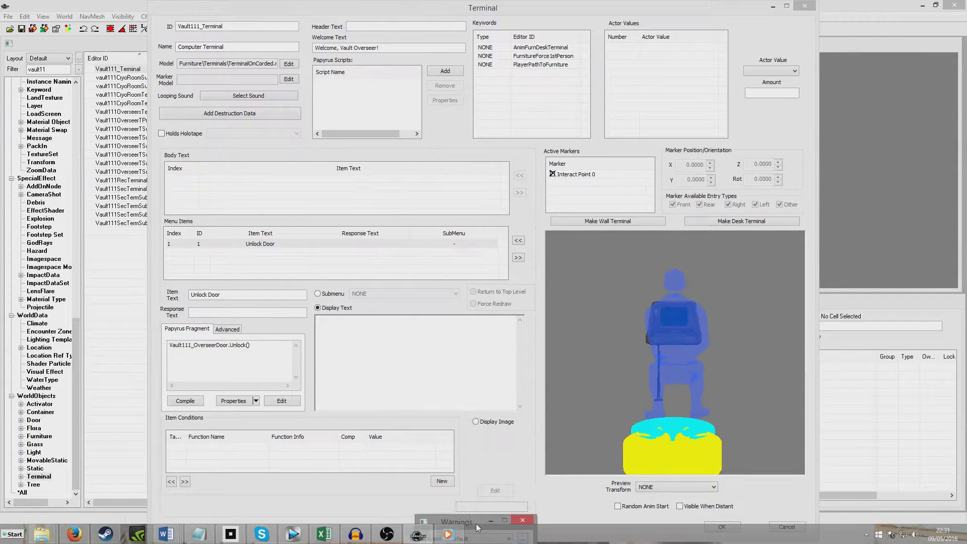
double_click(228, 28)
text(TutTer)
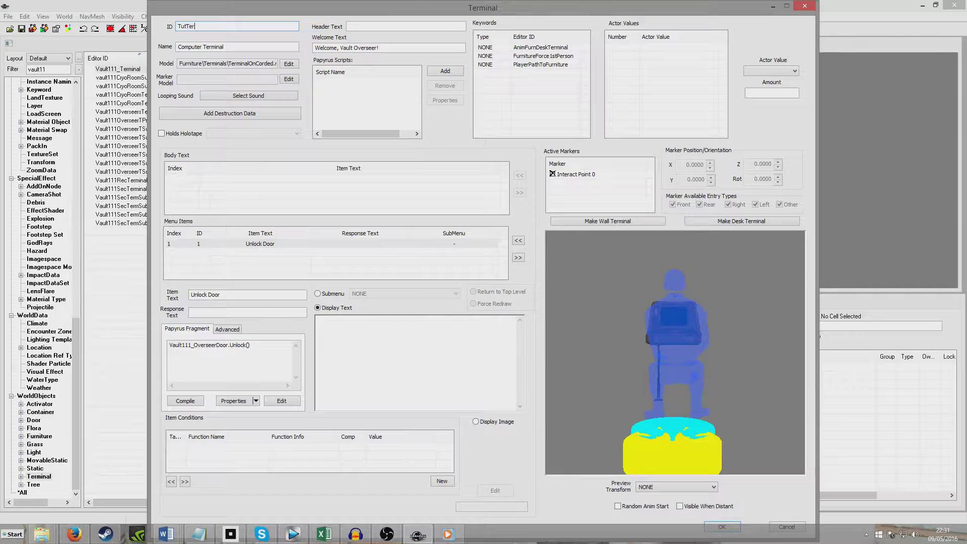
text(minal)
Step: Clear the welcome text, delete the Unlock Door menu item, and save it as a new form
drag(385, 49, 307, 42)
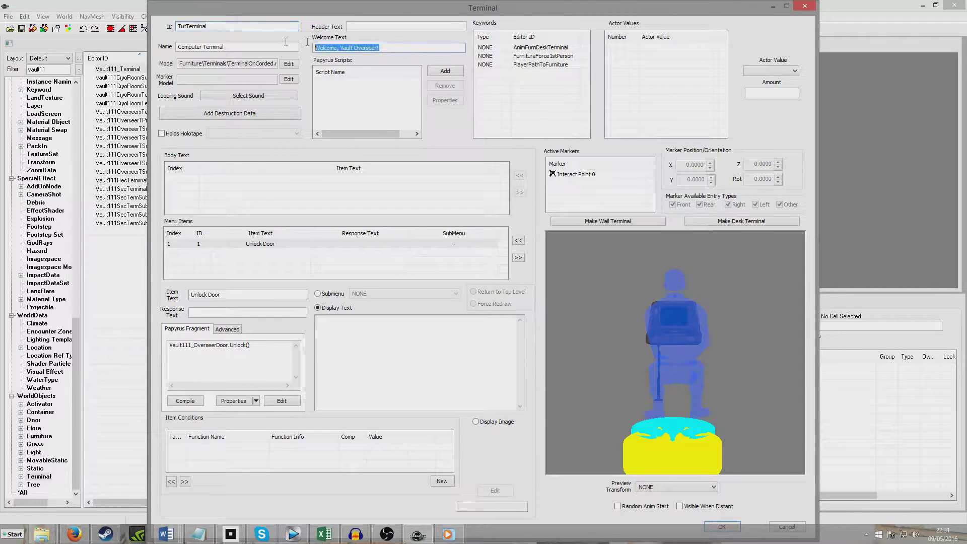
key(BackSpace)
click(251, 243)
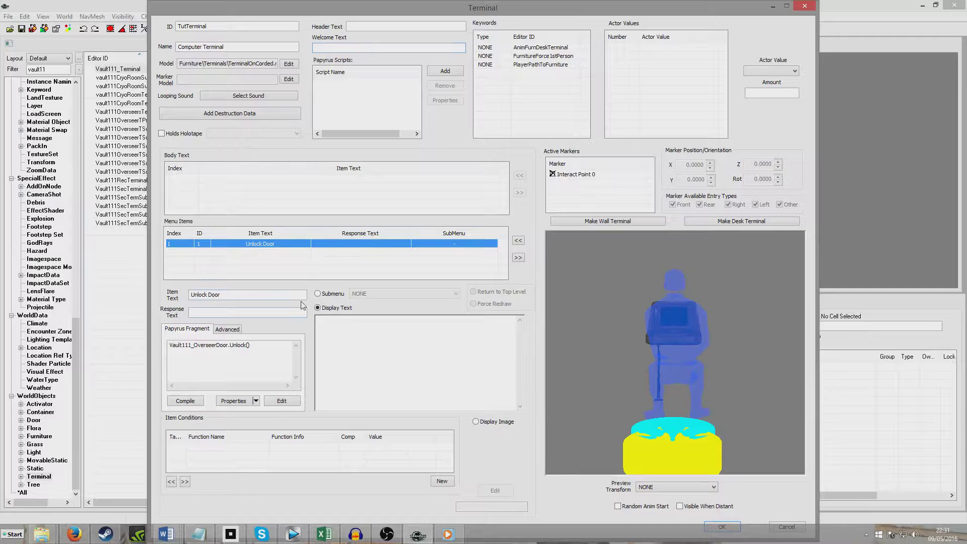
key(Delete)
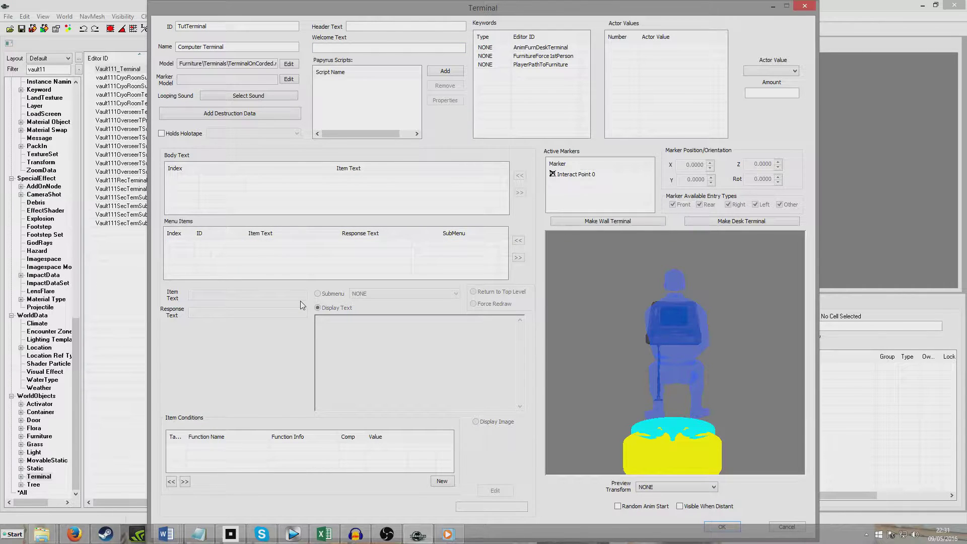
click(720, 526)
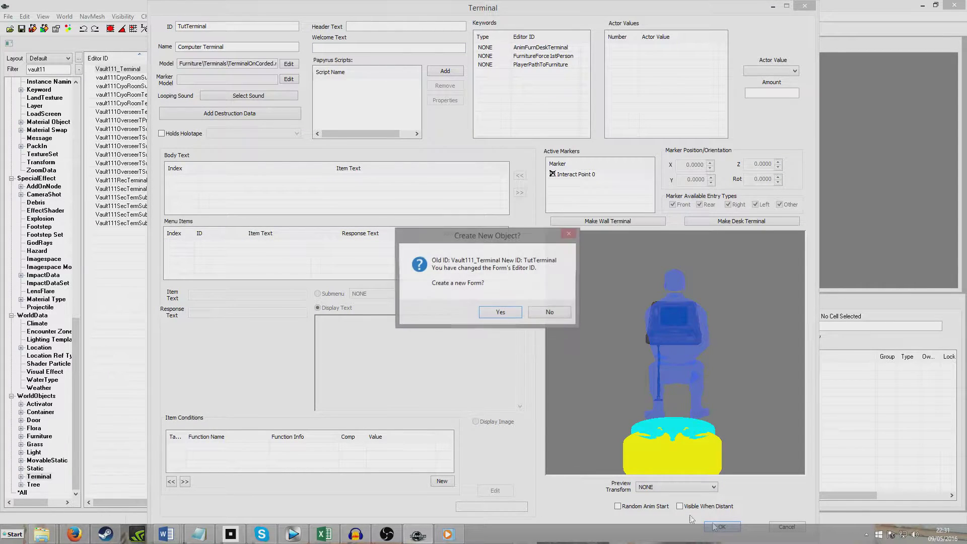
click(497, 310)
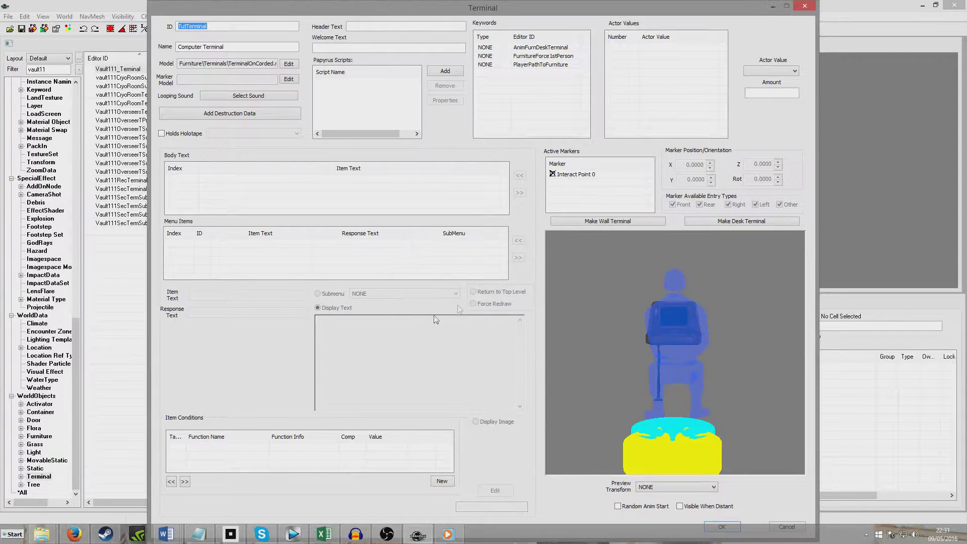
Step: Filter for 'tutter', open TutTerminal, and add a new menu item
double_click(54, 71)
text(tut)
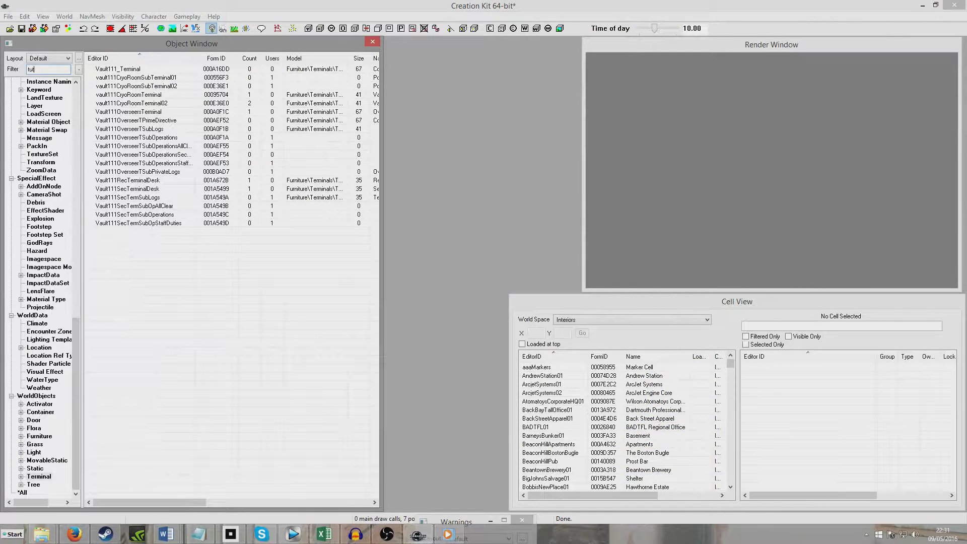
text(ter)
click(125, 71)
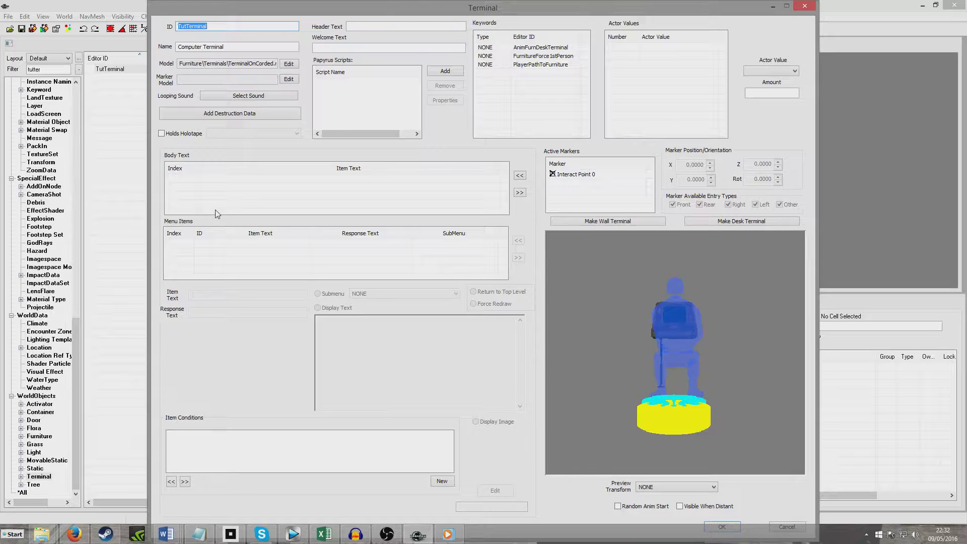
right_click(247, 251)
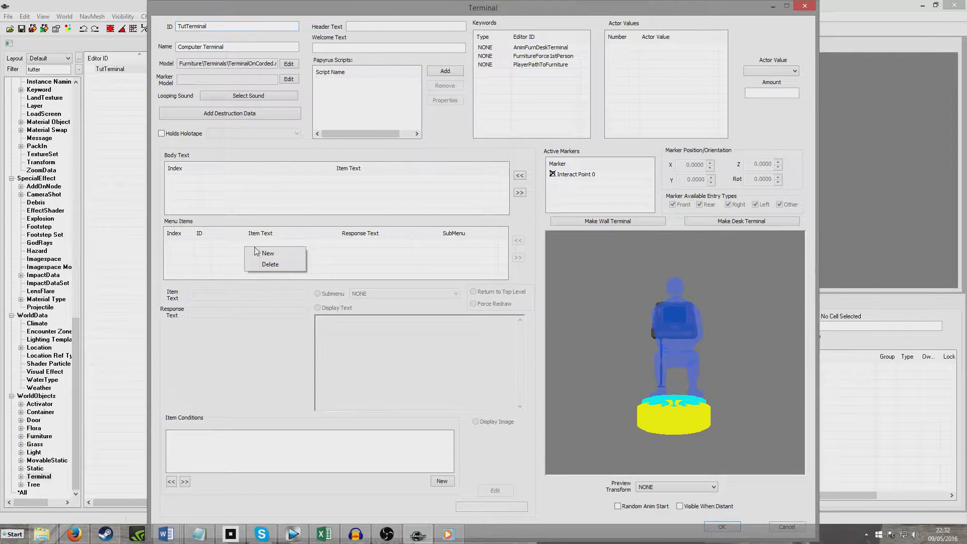
click(263, 253)
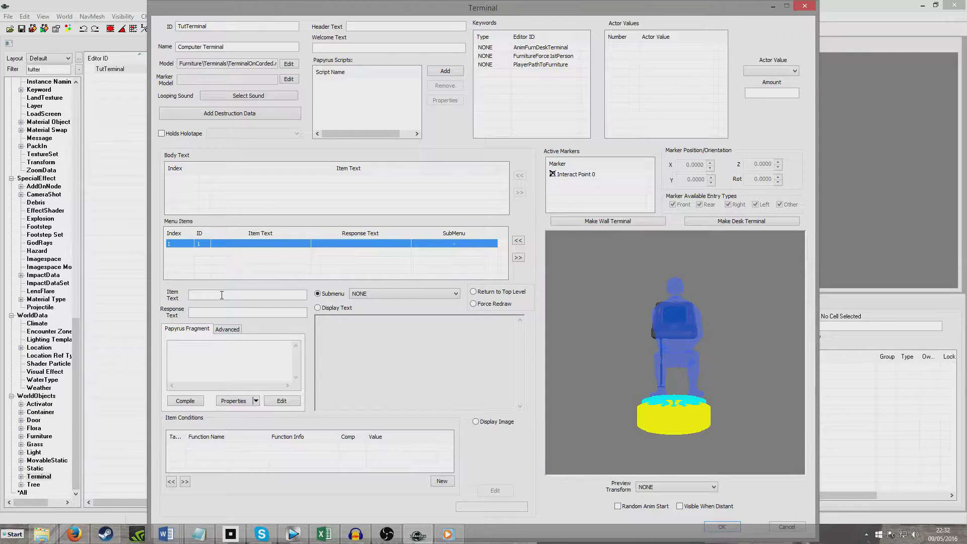
Step: Set the item text to 'Give me caps' and the response to 'Giving caps...'
click(241, 313)
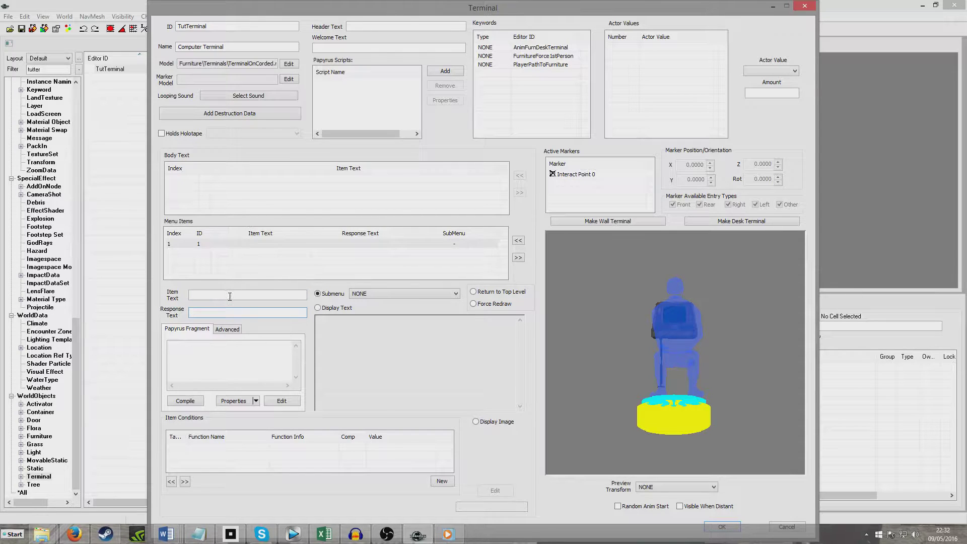
text(GiveGiveing cap)
key(BackSpace)
key(BackSpace)
key(BackSpace)
text(ps)
click(222, 364)
Step: Add a MiscObject script property named Caps001 to the menu item's fragment
click(233, 401)
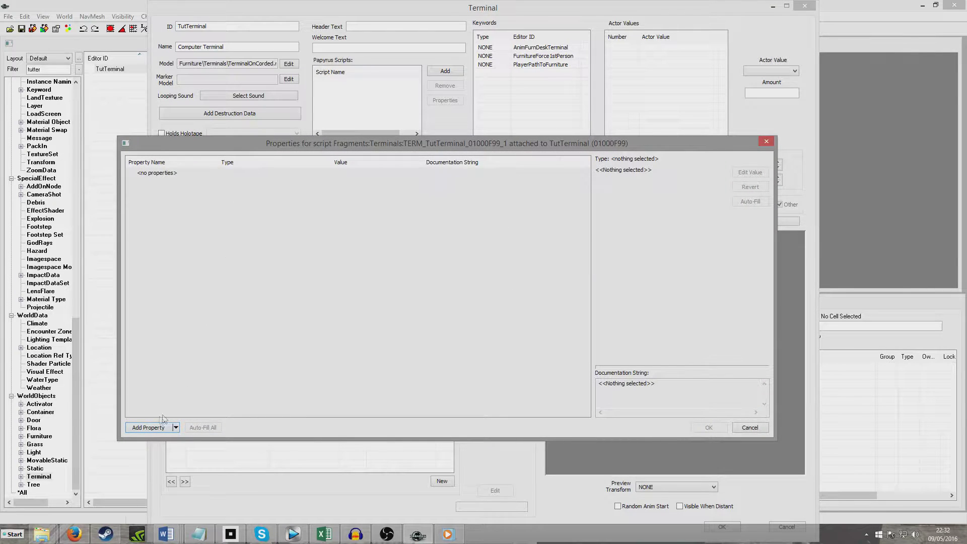
click(148, 427)
click(234, 178)
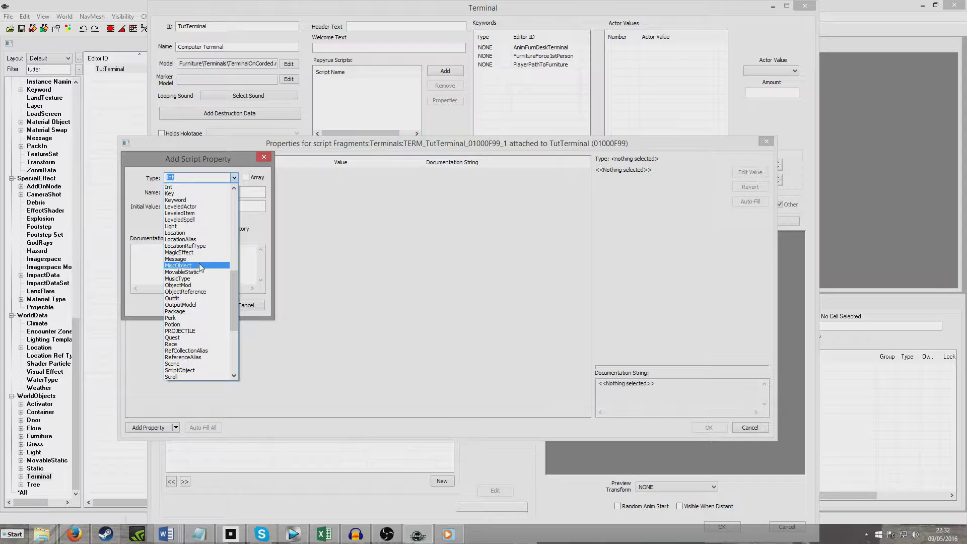
click(200, 266)
key(Tab)
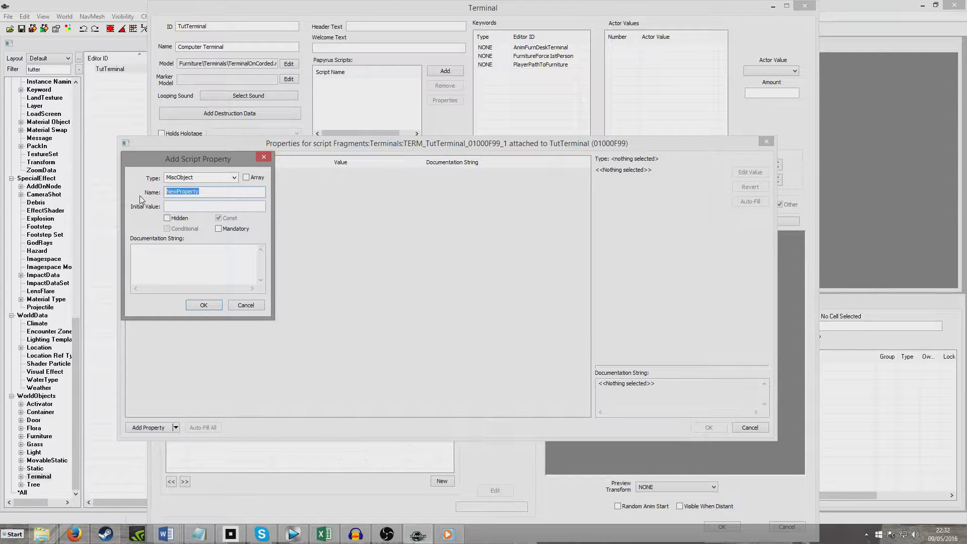
text(Cpas001)
key(BackSpace)
key(BackSpace)
text(ap)
key(Return)
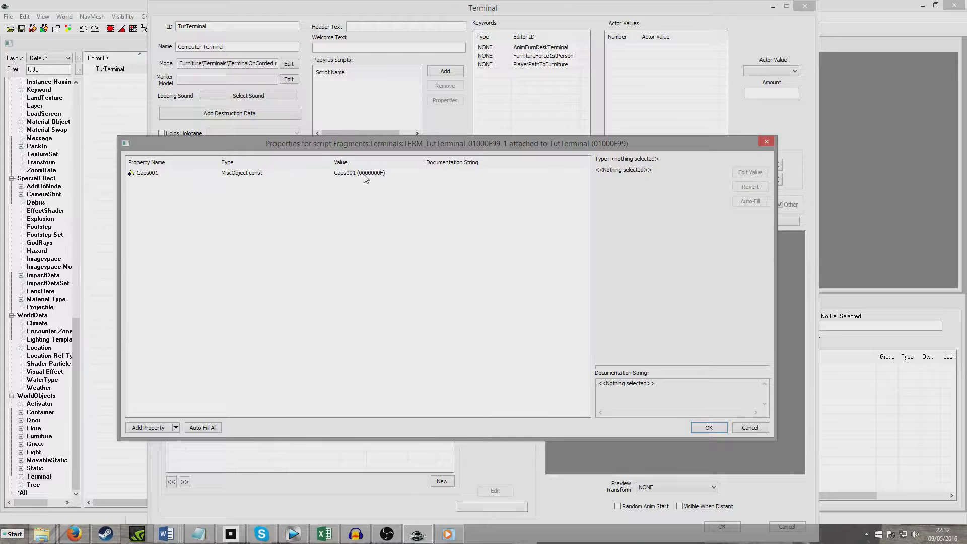
Step: Enter and compile the fragment Game.GetPlayer().AddItem(Caps001, 100), then close the terminal editor
click(708, 427)
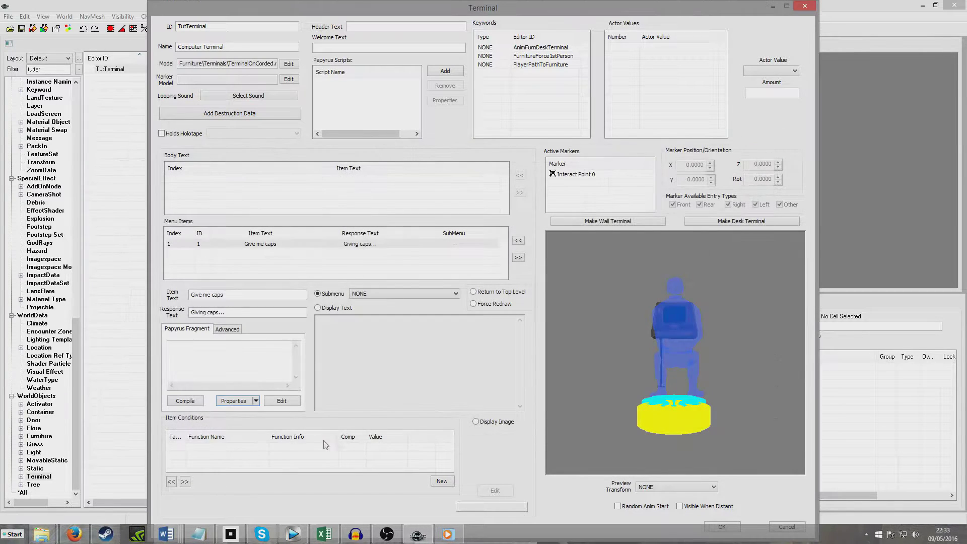
text(Game)
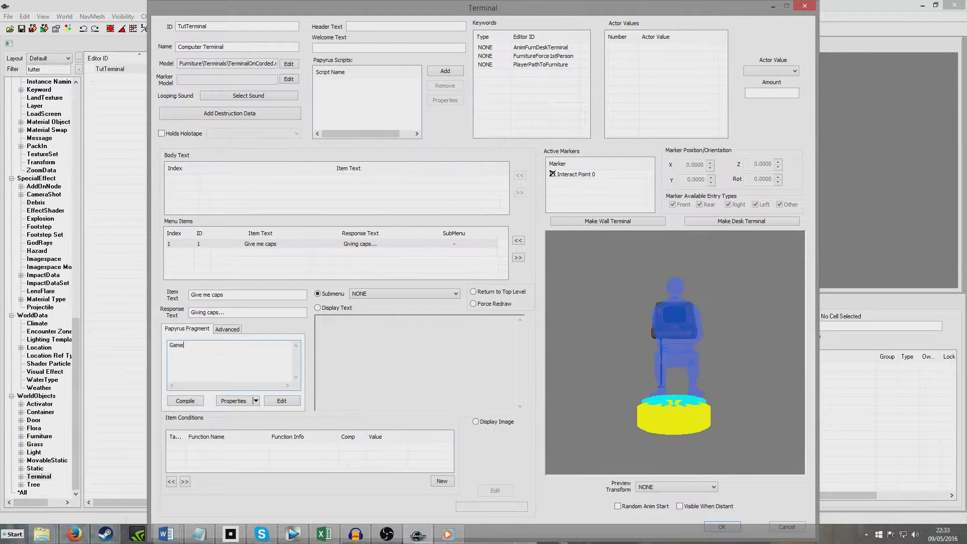
text(.GetPlayer().AddItem(Caps001, 100))
click(196, 401)
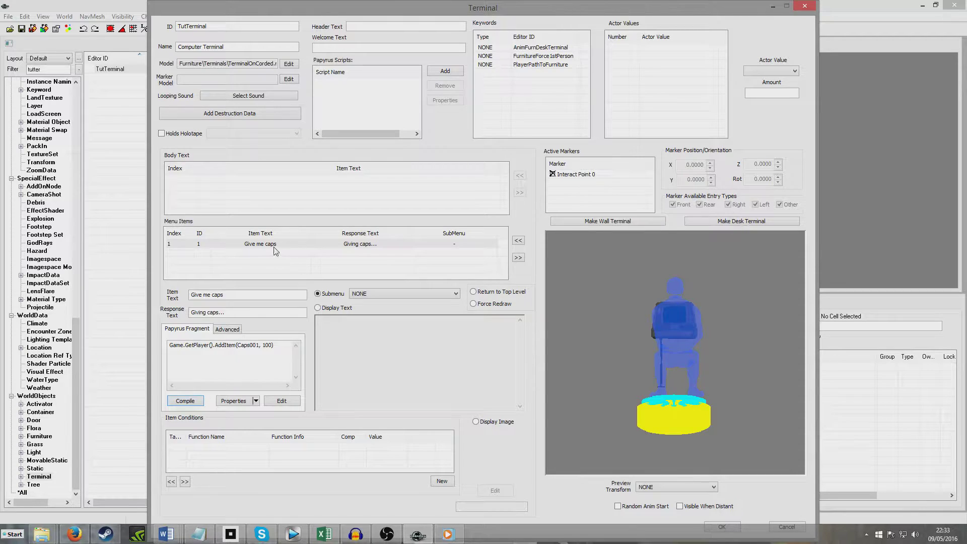
click(262, 267)
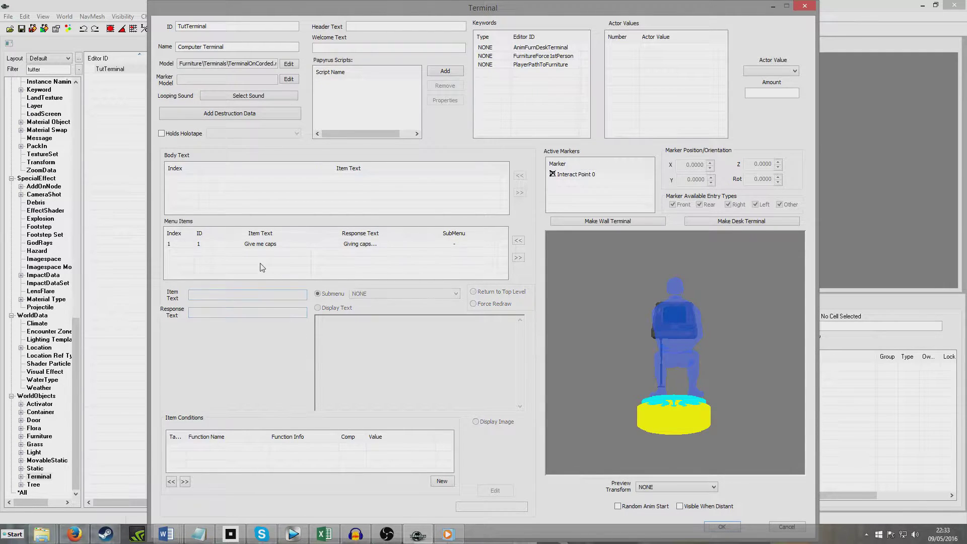
click(736, 527)
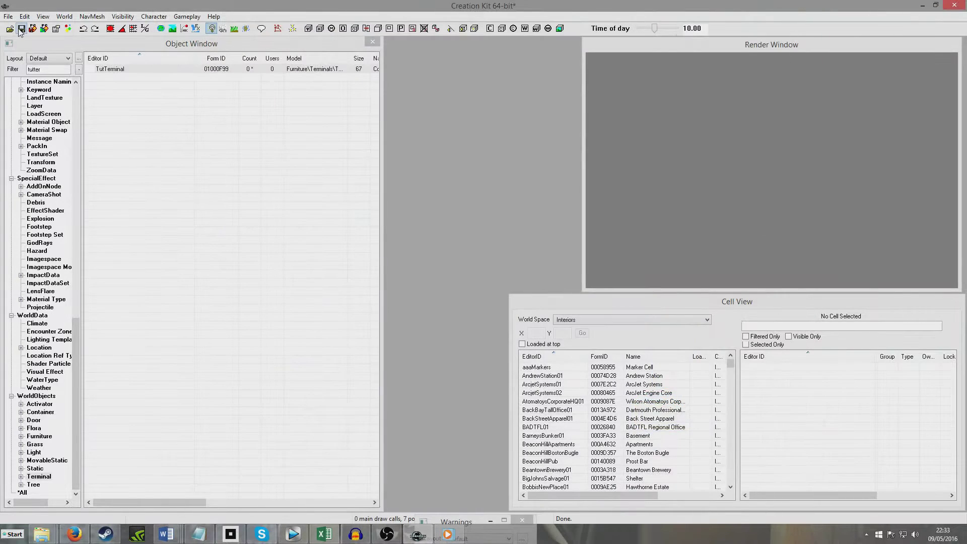
Step: Save the plugin as TerminalTutorial.esp
click(20, 29)
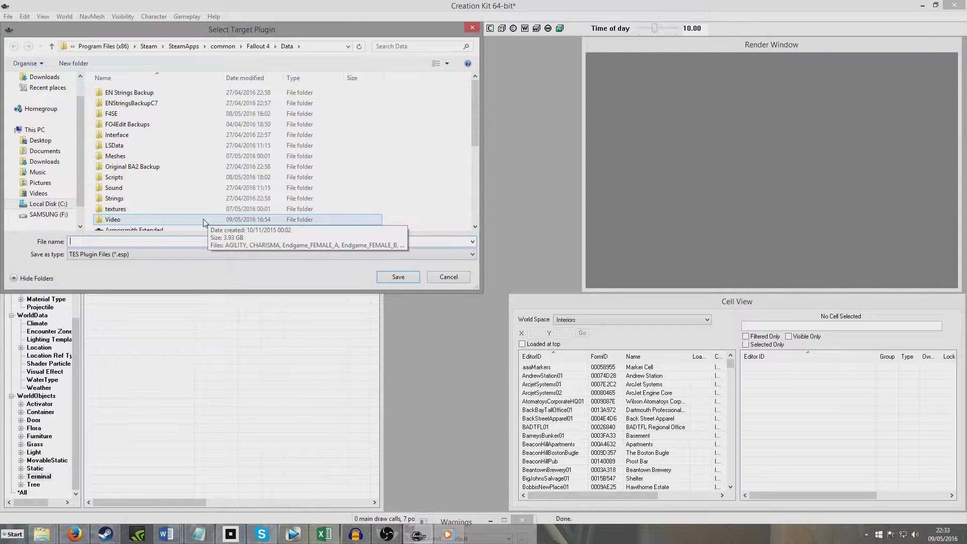
text(TerminalT)
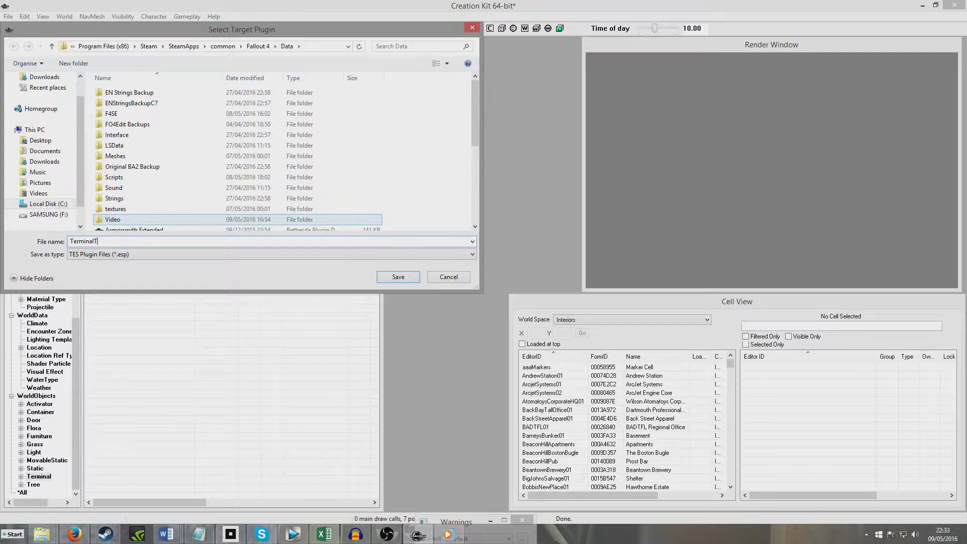
text(utorial)
key(Return)
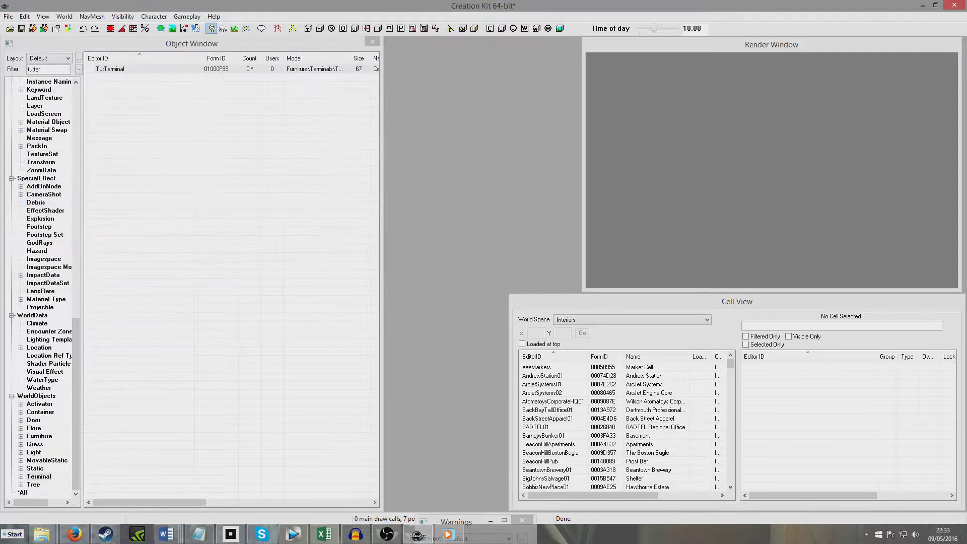
Step: Clear the 'tutter' filter so every quest record is listed
drag(79, 339, 77, 101)
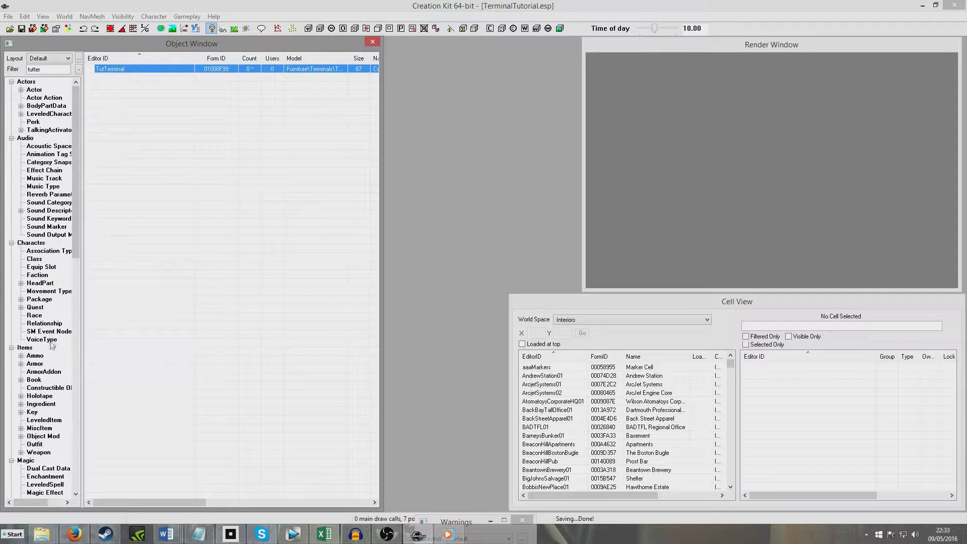
click(42, 316)
drag(46, 70, 7, 72)
key(BackSpace)
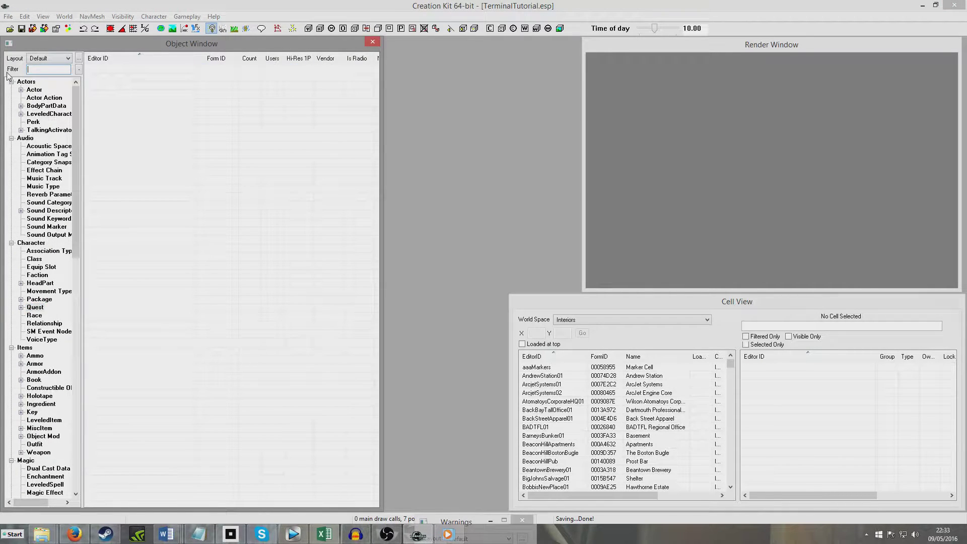
right_click(136, 103)
Step: Create a new quest TutTerminalQuest with priority 45
click(144, 109)
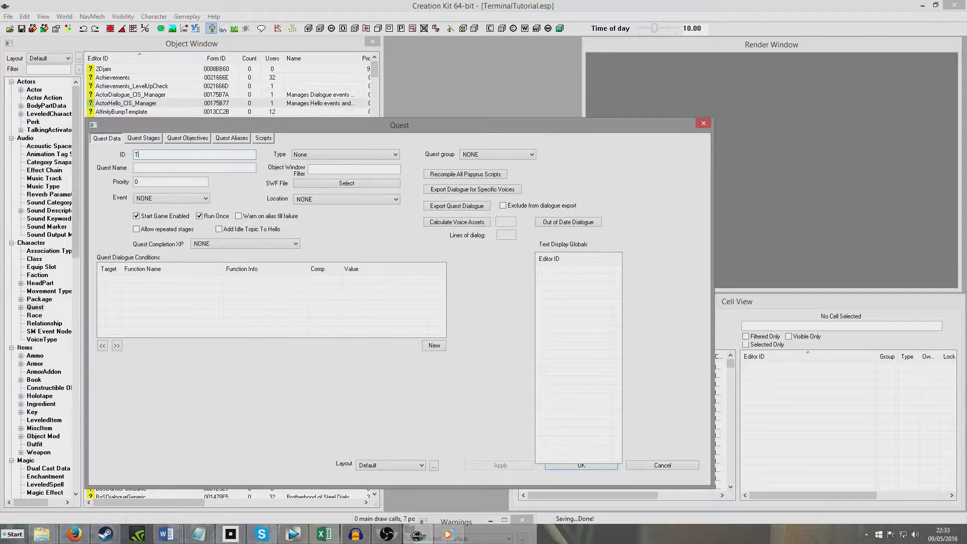
text(TutTerminalQuest)
double_click(137, 182)
text(45)
click(558, 467)
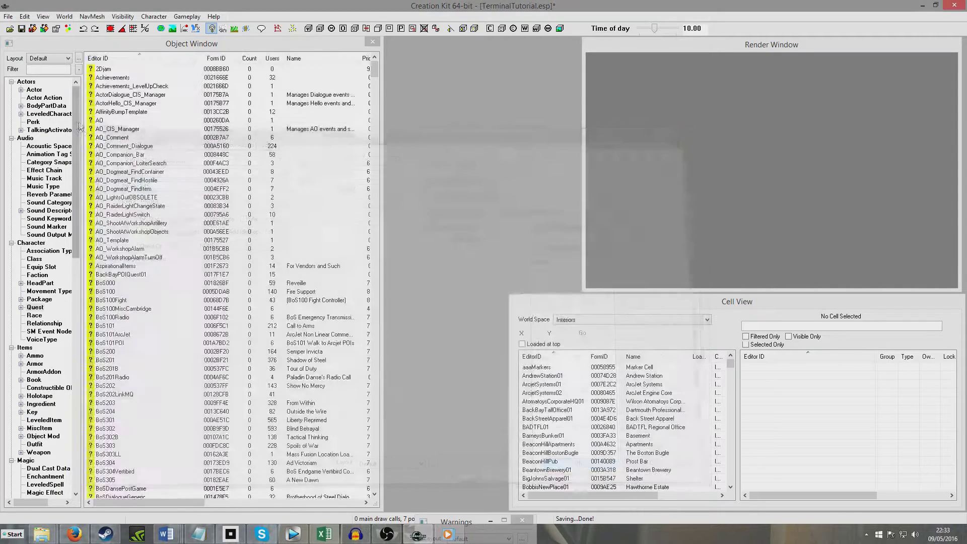
Step: Filter the list for 'tut' and reopen TutTerminalQuest
click(28, 70)
text(tut)
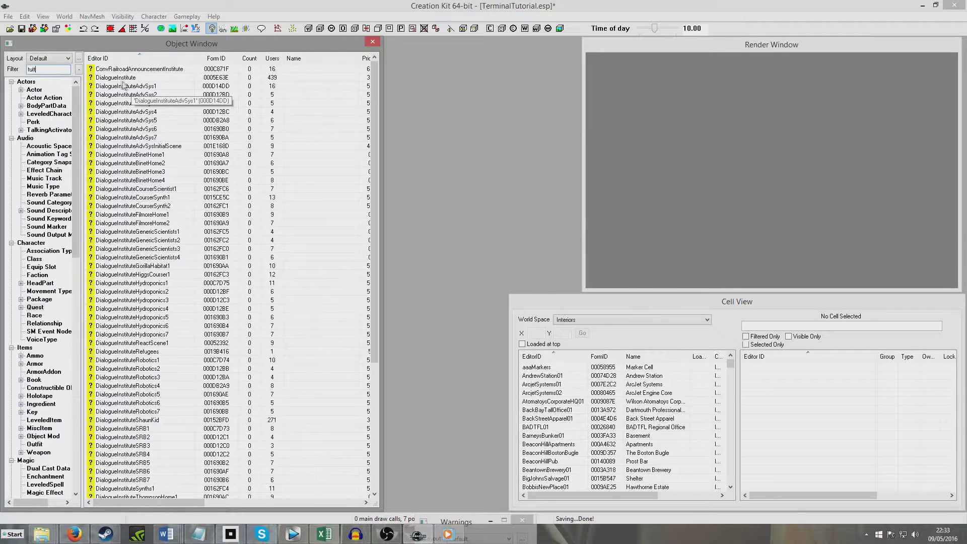
text(t)
key(BackSpace)
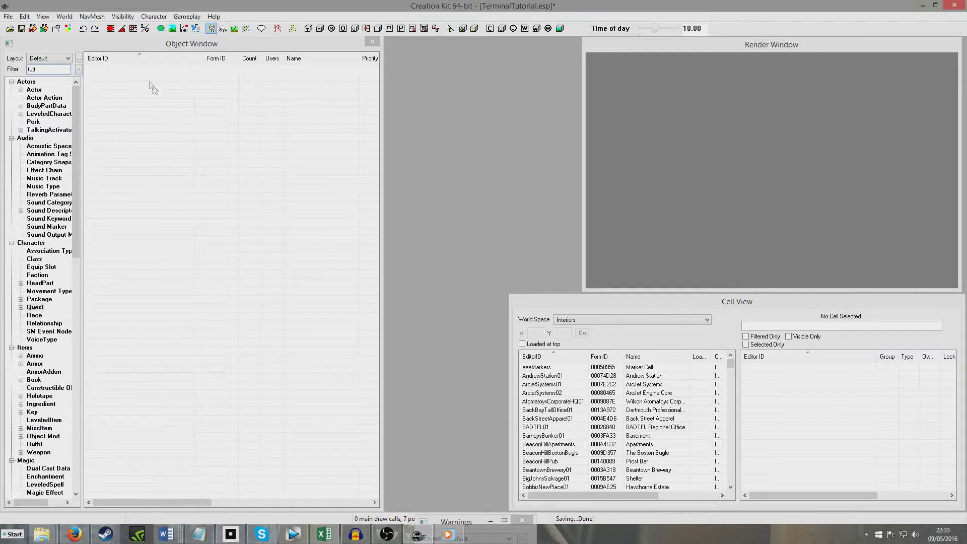
double_click(148, 69)
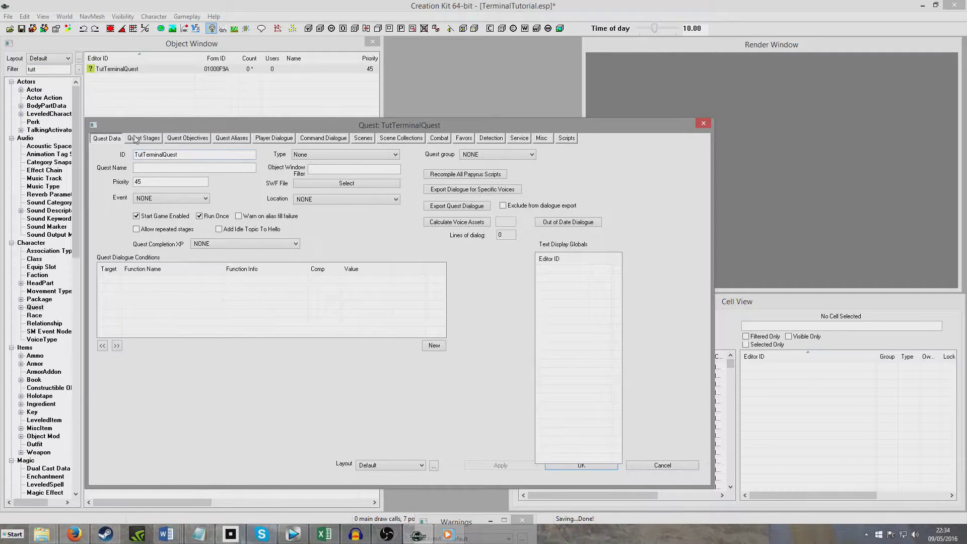
Step: Add quest stage 10 with a log entry
click(144, 139)
right_click(124, 177)
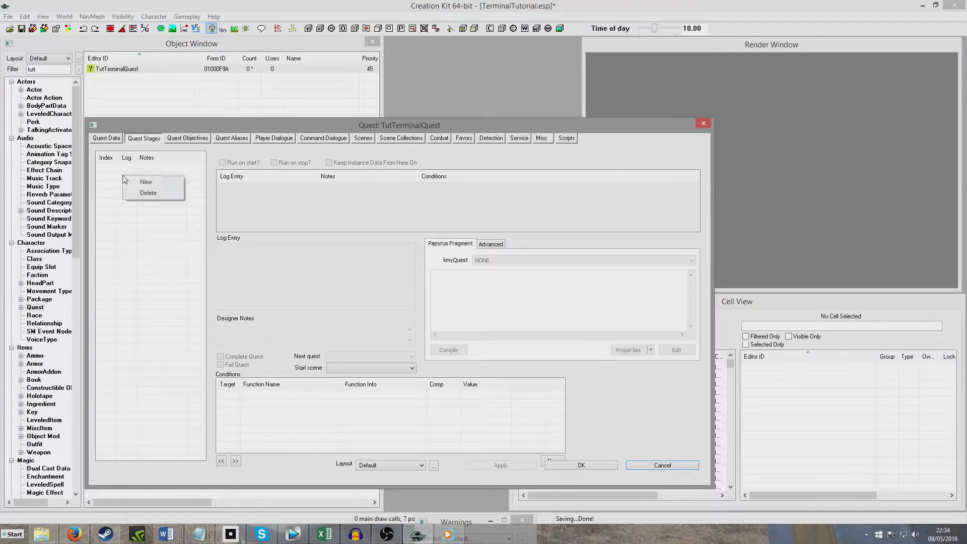
click(177, 179)
text(10)
right_click(260, 191)
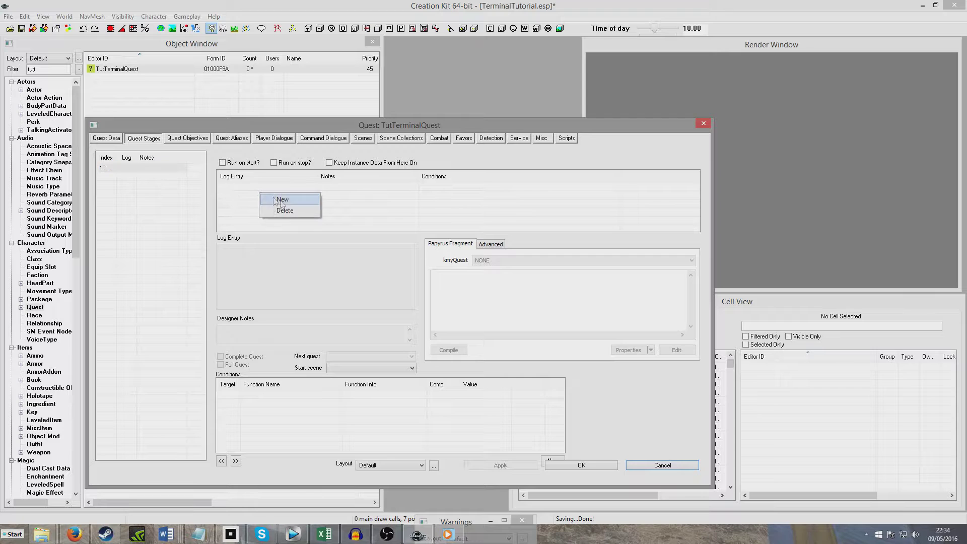
click(283, 199)
Step: Write stage 10's designer notes and compile its SetObjectiveDisplayed(10) fragment
click(282, 331)
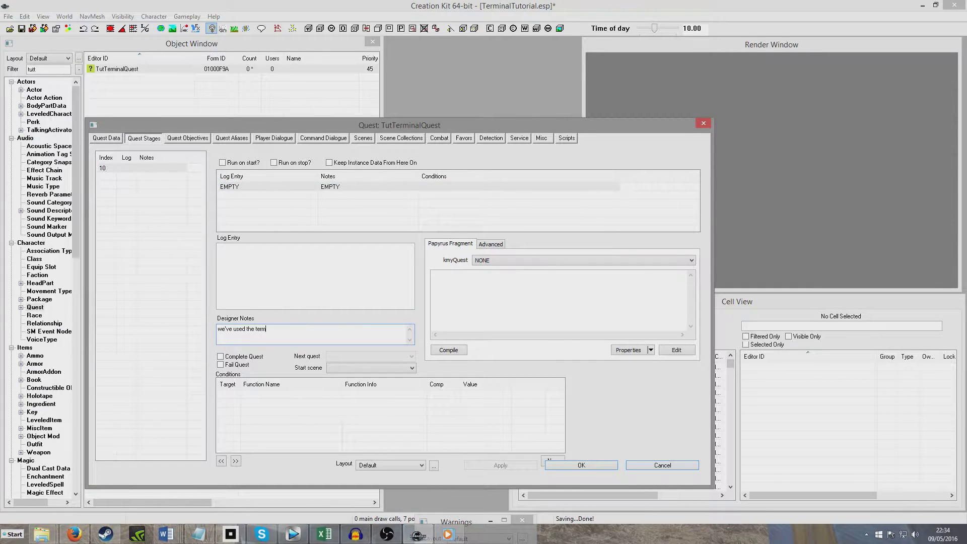
click(508, 316)
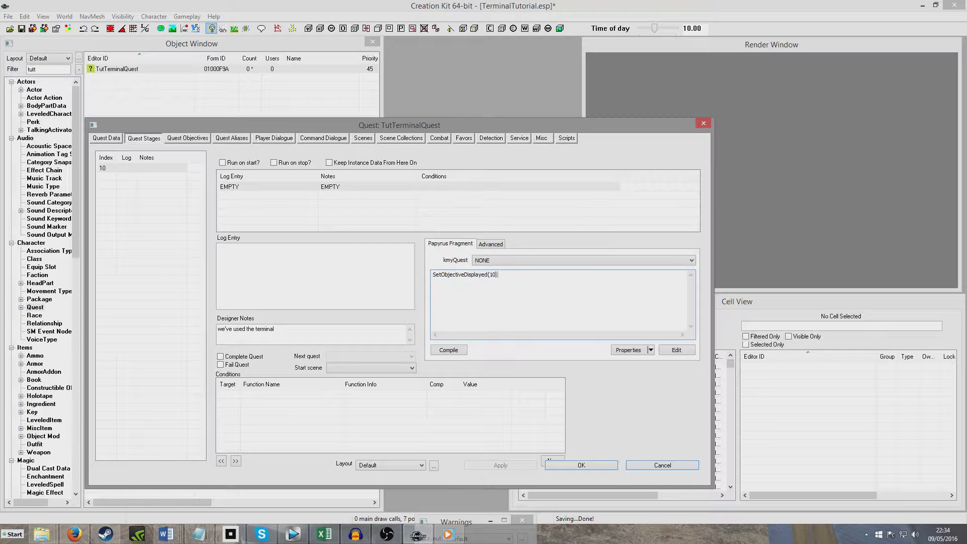
click(450, 352)
click(205, 138)
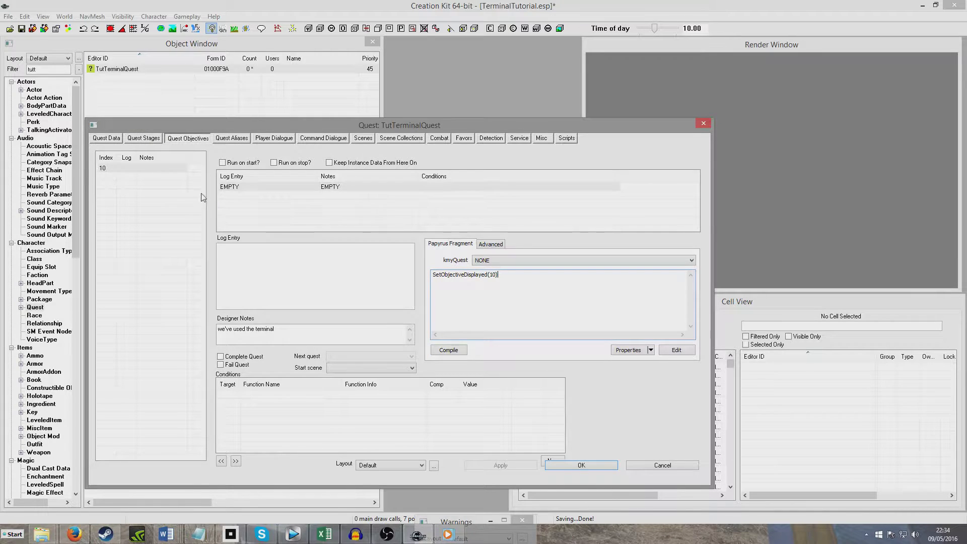
Step: Add quest objective 10 with display text beginning 'We've used the term'
right_click(142, 179)
click(147, 185)
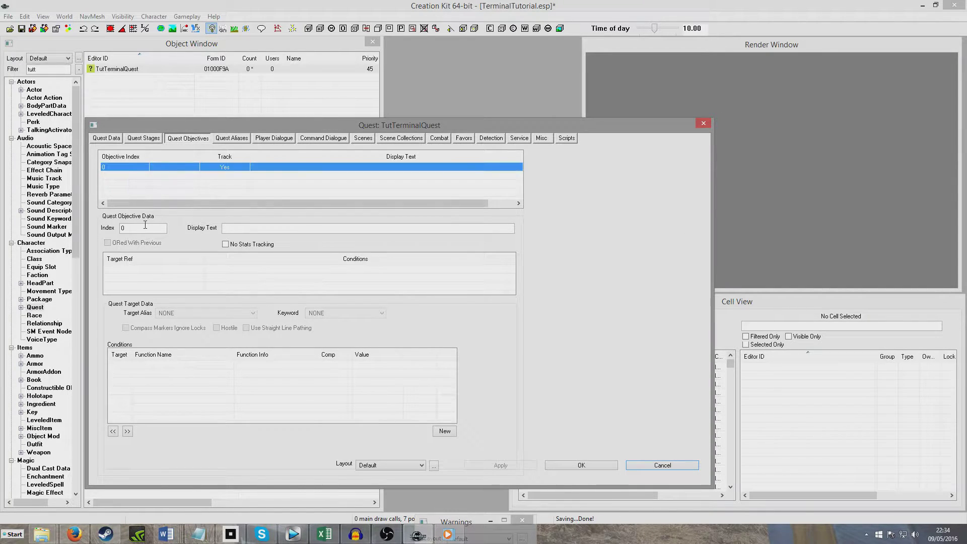
text(10)
click(229, 228)
text(We've u)
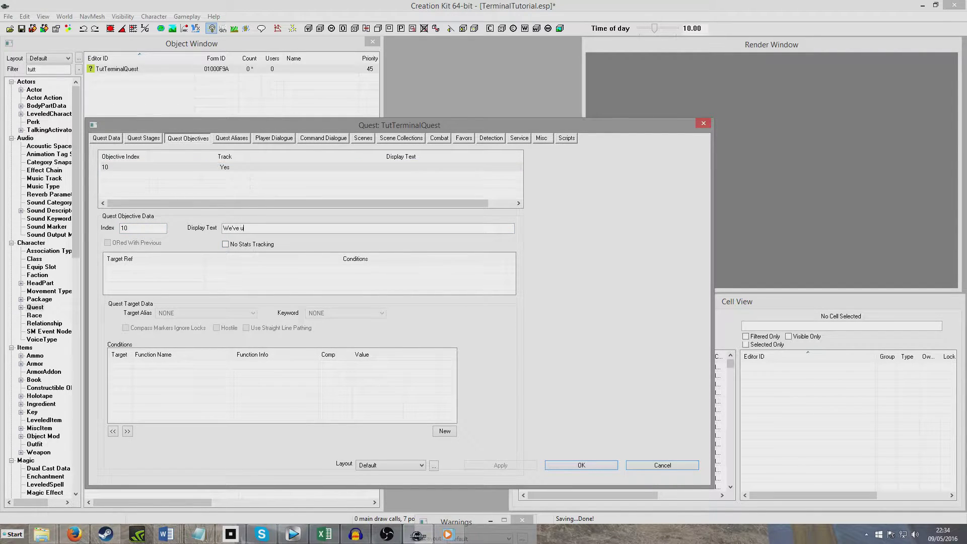
text(sed the terminal)
Step: Set the quest type to Miscellaneous, confirm the quest, and save the plugin
click(119, 138)
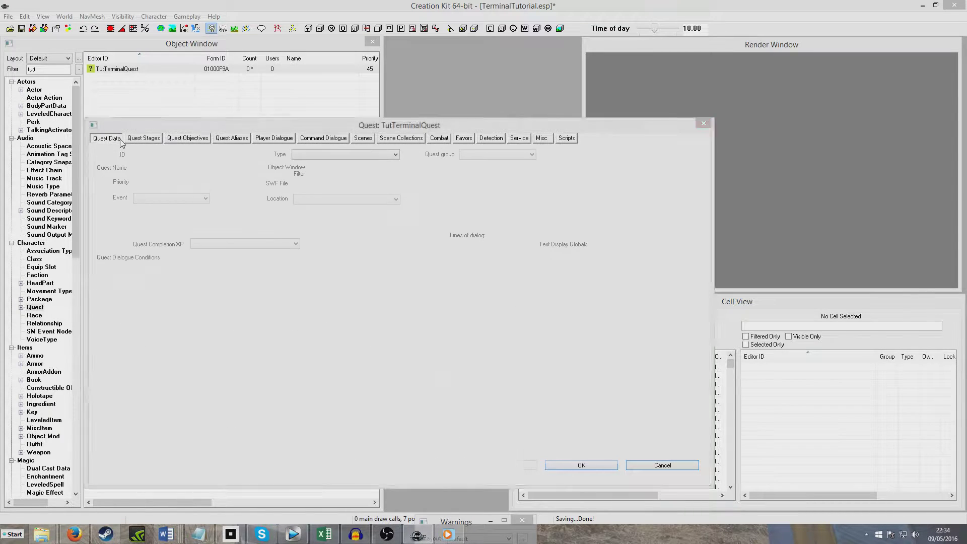
click(303, 155)
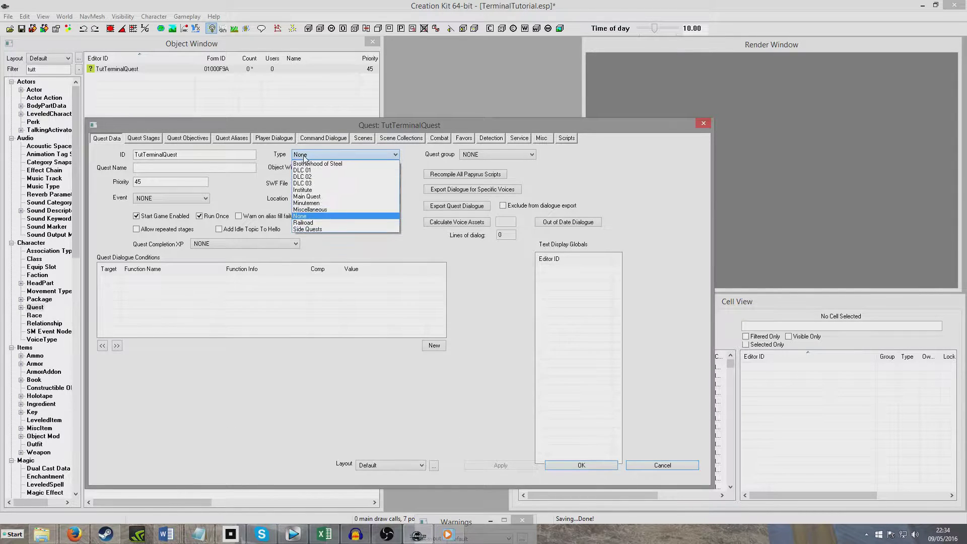
click(328, 209)
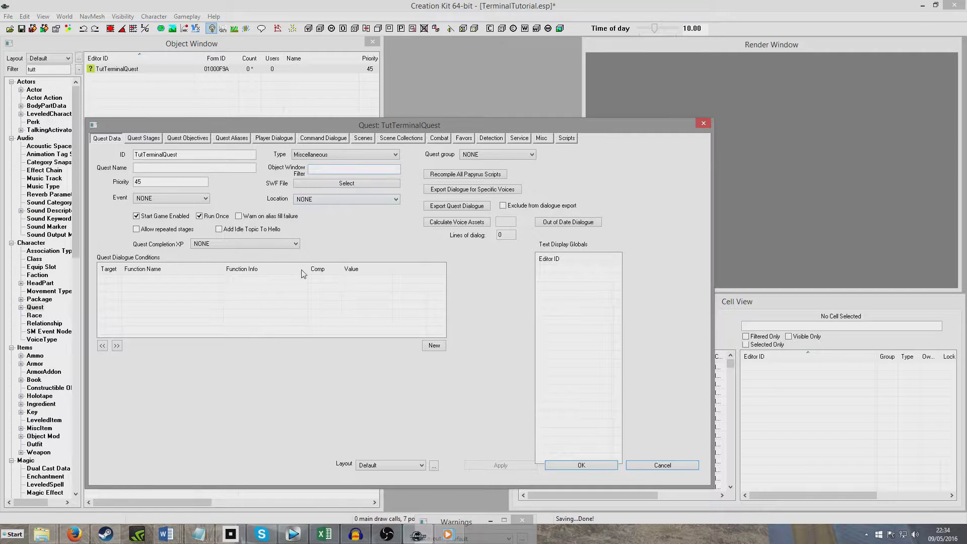
click(611, 464)
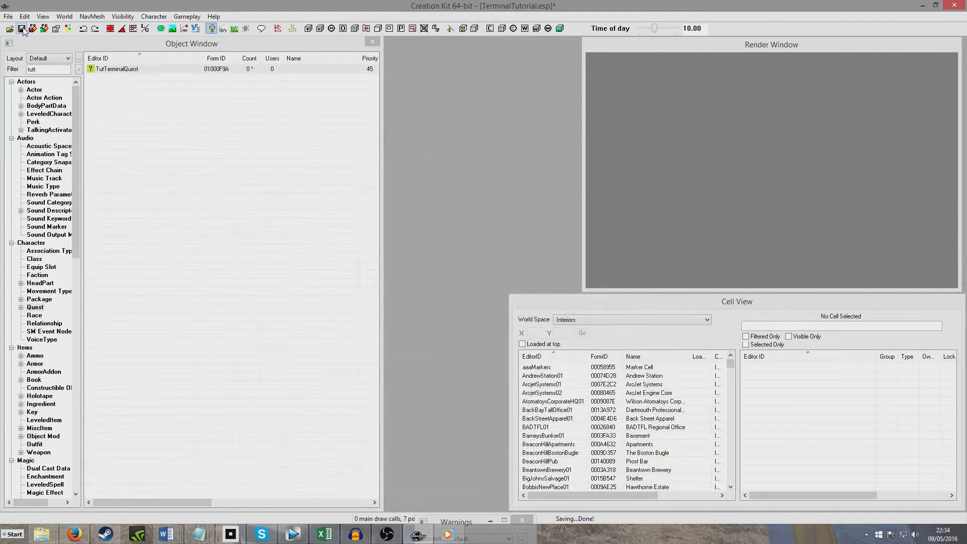
click(22, 29)
drag(74, 120, 74, 345)
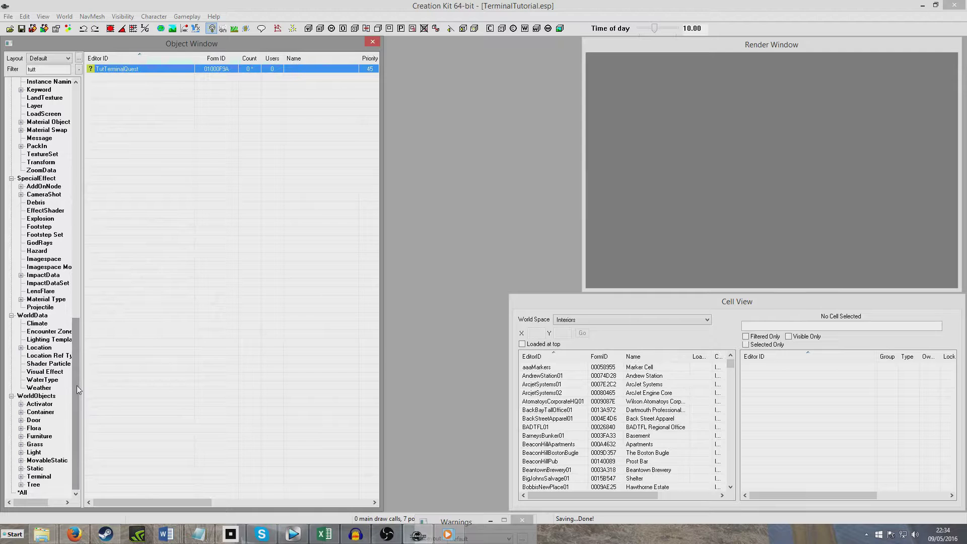
Step: Reopen TutTerminal from the terminal records and add another menu item
click(39, 477)
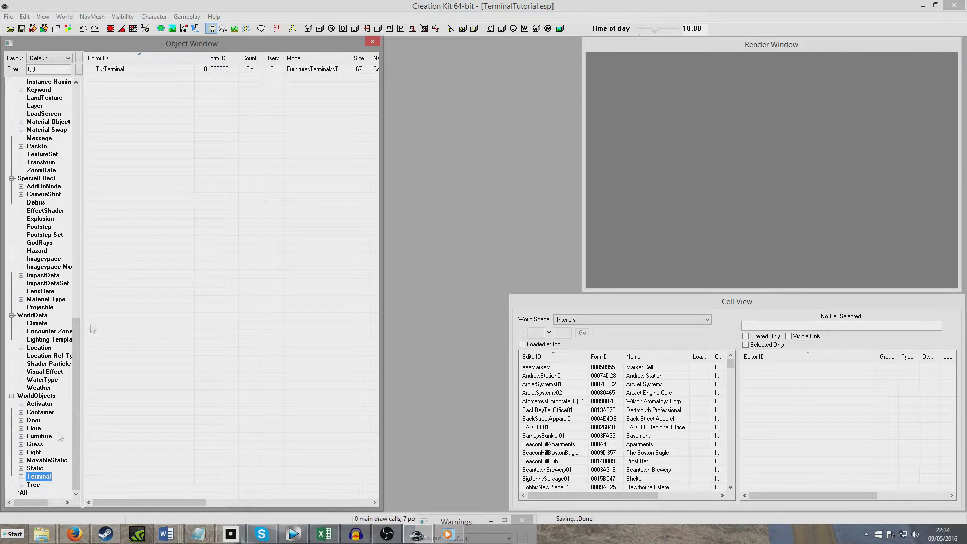
double_click(126, 70)
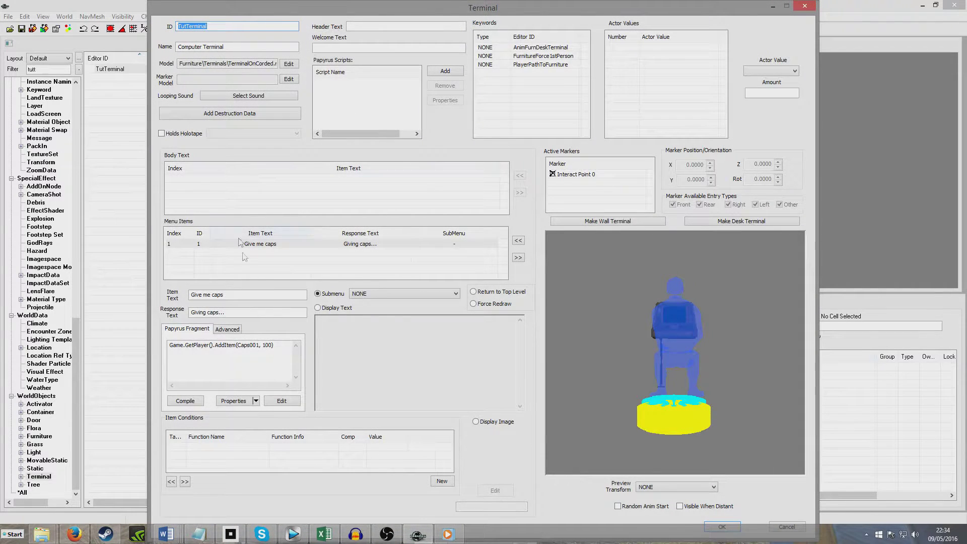
right_click(245, 261)
click(267, 265)
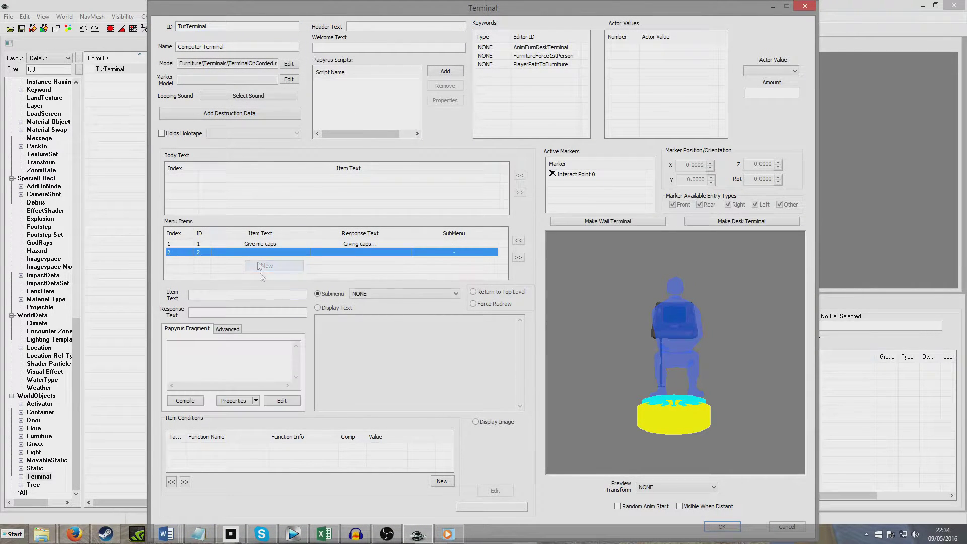
Step: Set the new item's text to 'Start the quest' and response to 'Quest Starting...'
click(230, 296)
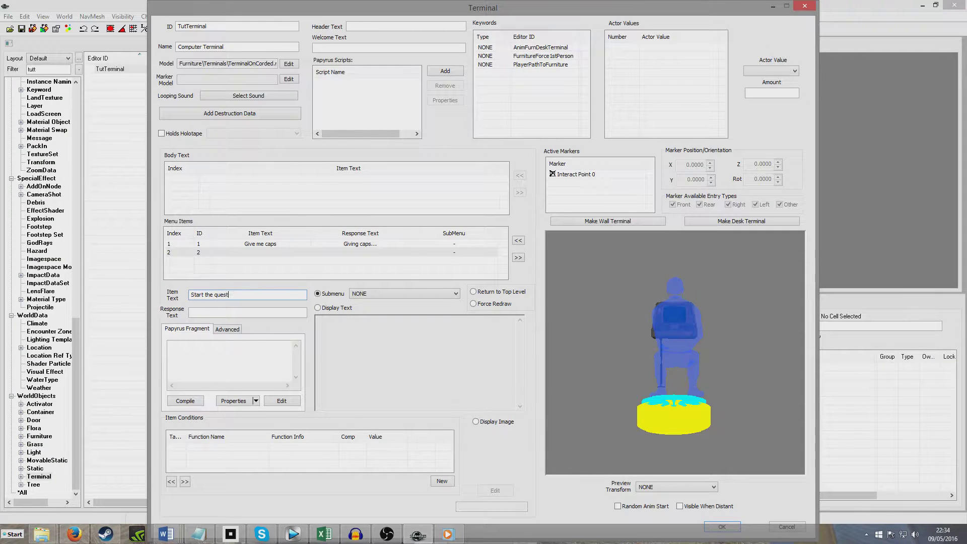
click(233, 313)
text(Quest Starting...)
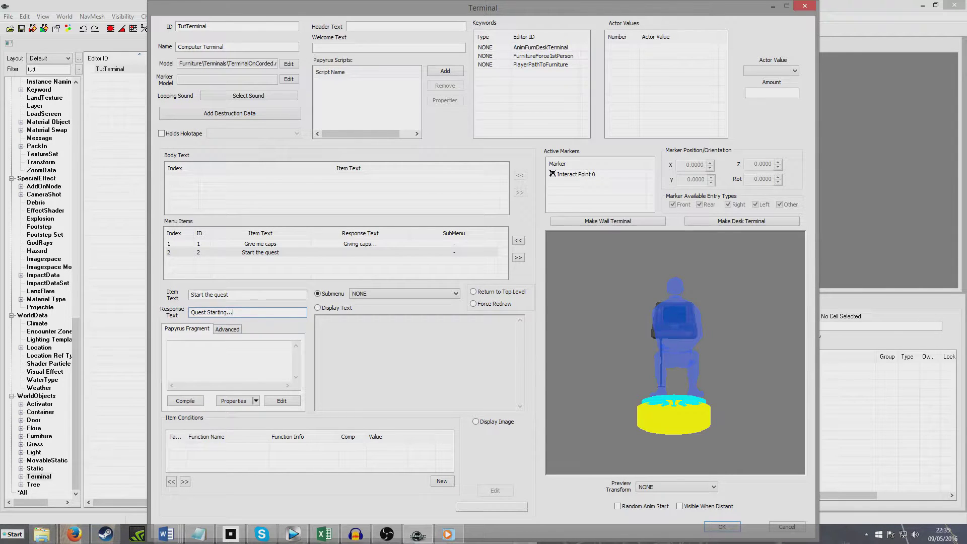
click(237, 401)
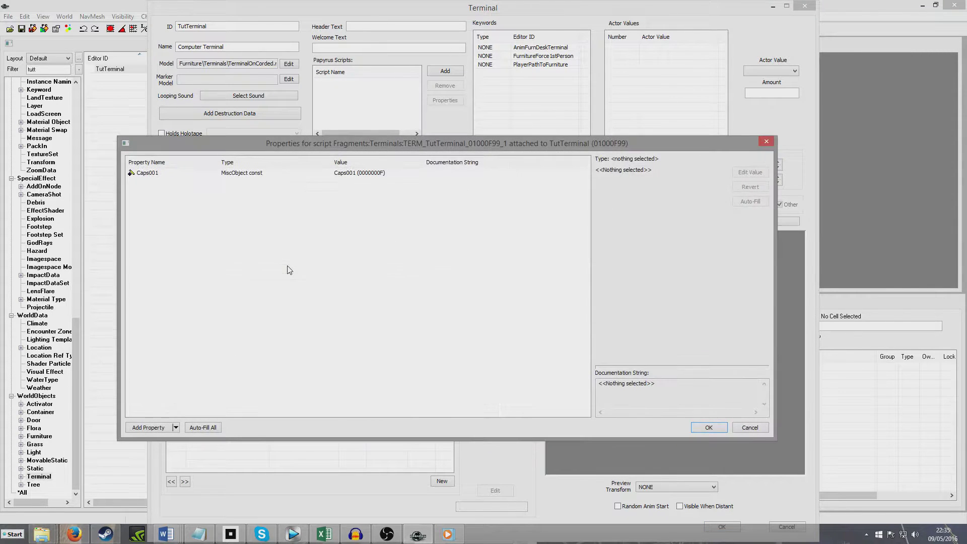
Step: Add a Quest property named TutTerminalQuest to the fragment script, auto-filled with TutTerminalQuest (01000F9A)
click(138, 430)
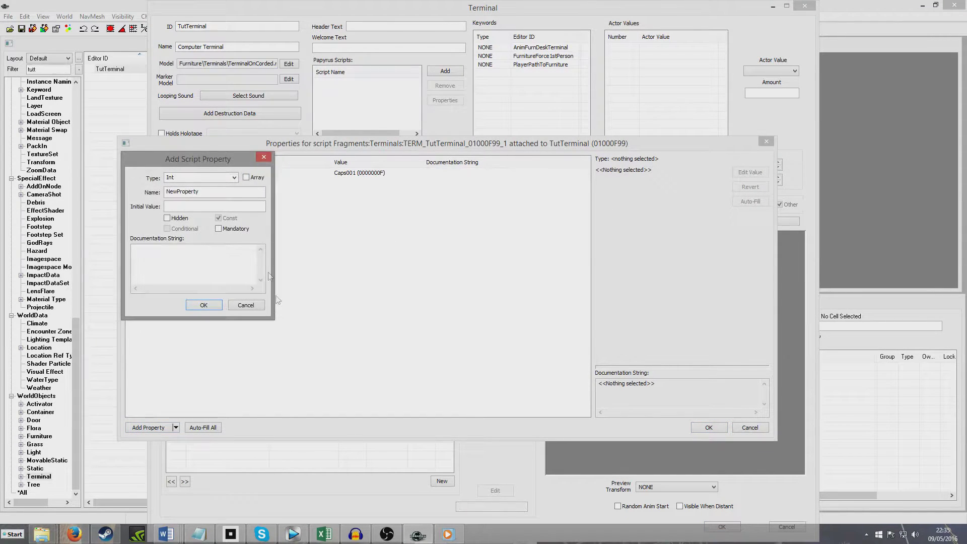
click(233, 178)
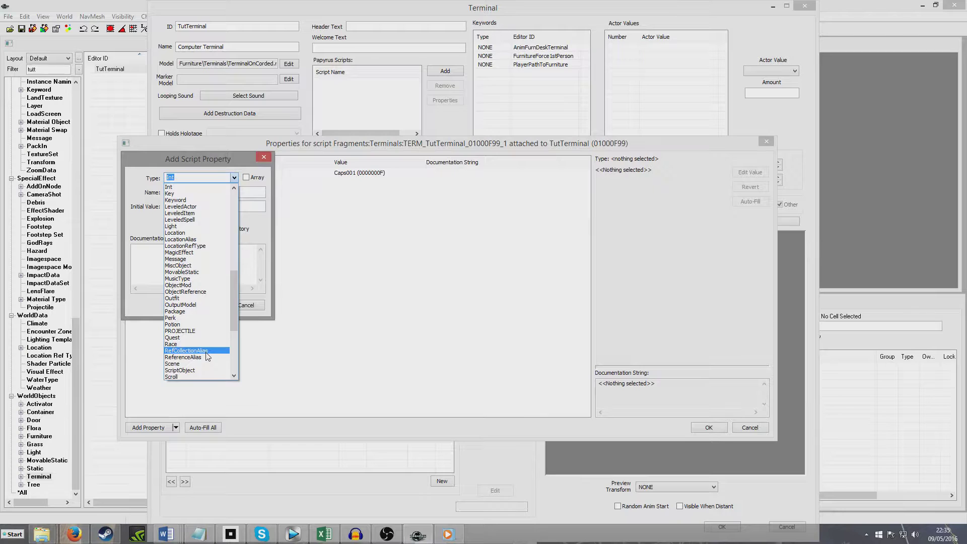
click(198, 338)
key(Tab)
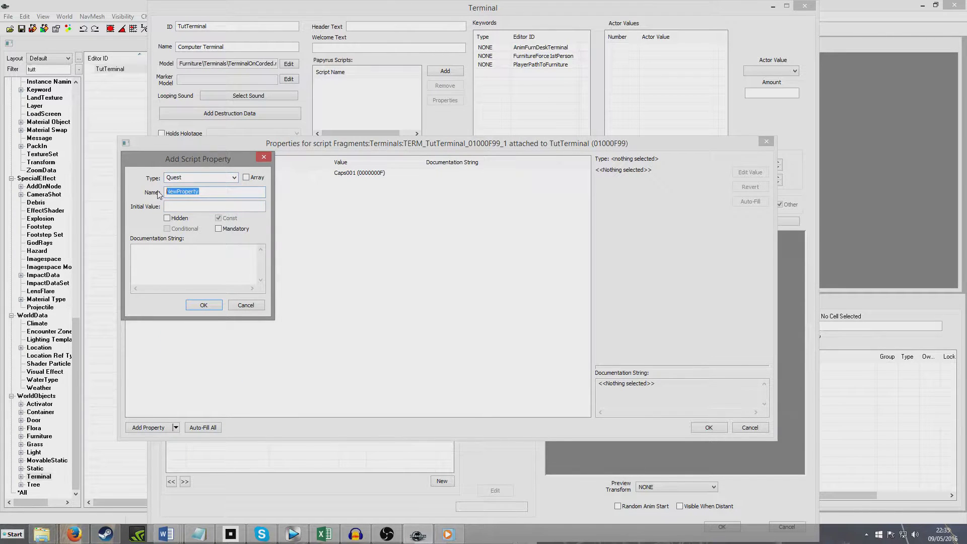
text(TutTerminalQuest)
click(204, 305)
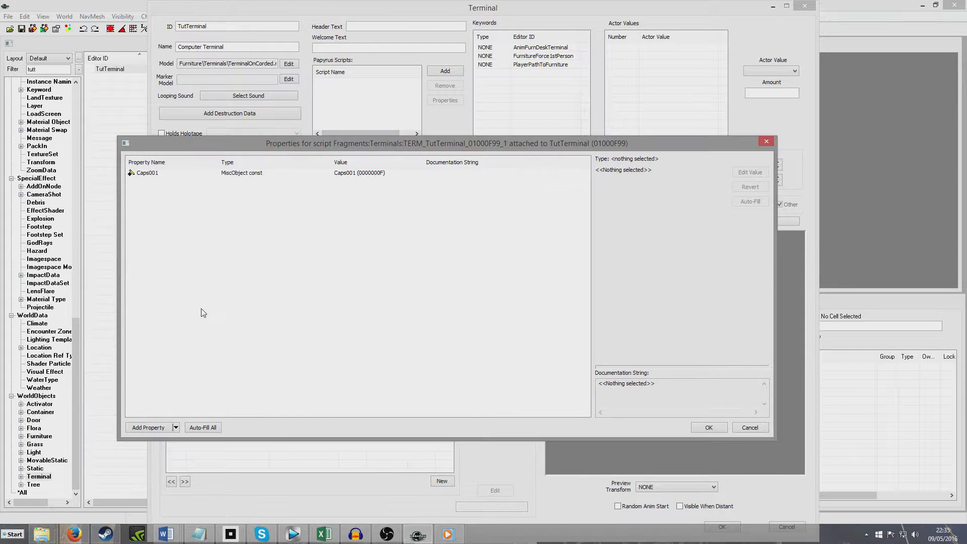
click(240, 182)
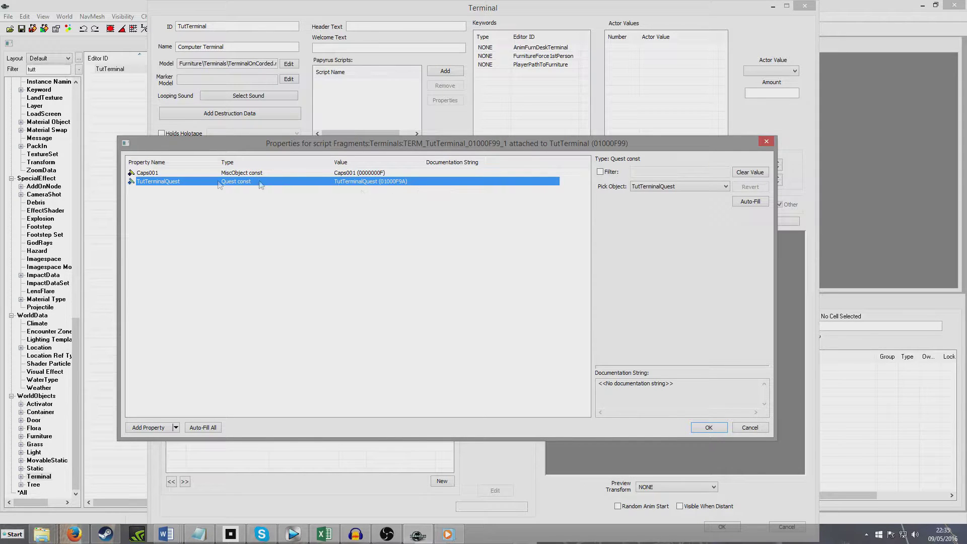
click(706, 429)
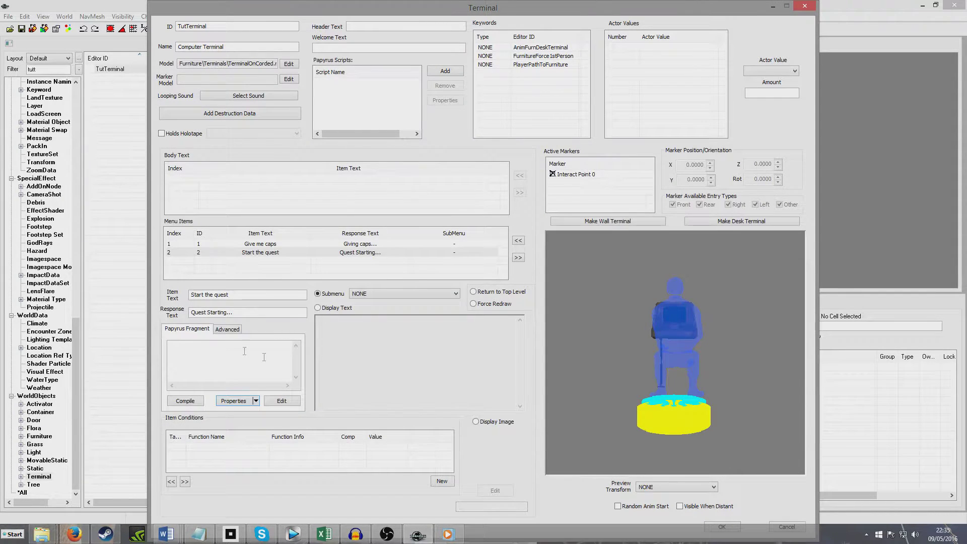
Step: Enter TutTerminalQuest.SetStage(10) as the Start the quest item's Papyrus fragment and compile it
click(229, 353)
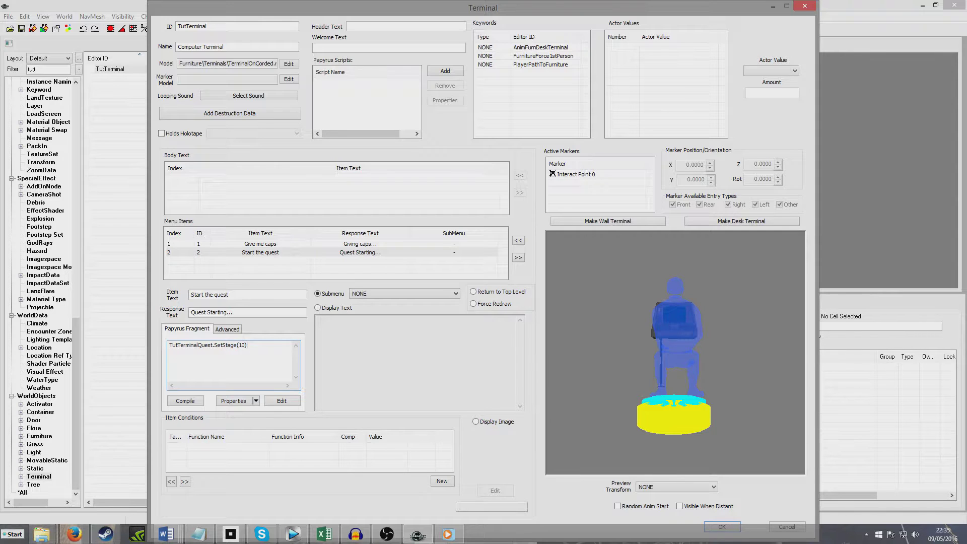
click(185, 401)
click(253, 346)
Step: Add a new GetStage condition to the Start the quest menu item
right_click(290, 457)
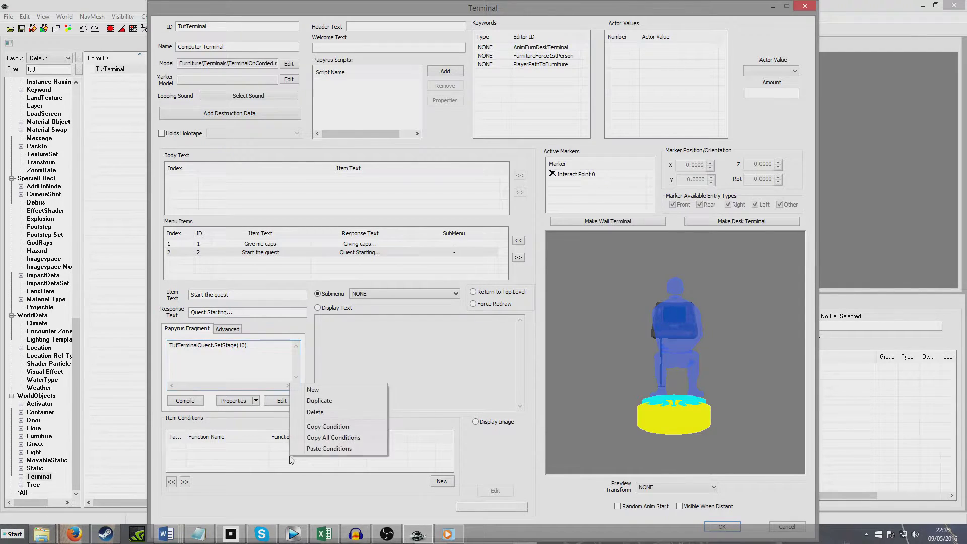
click(325, 391)
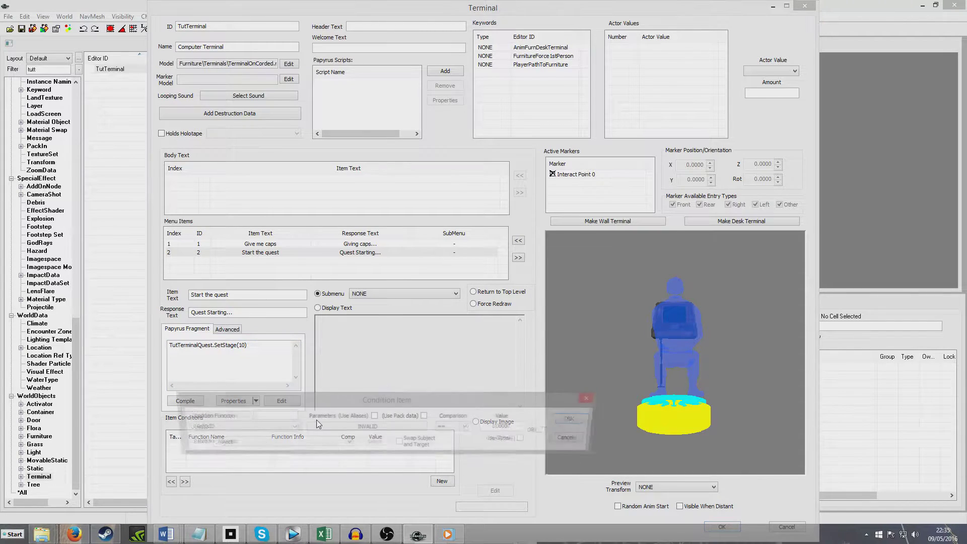
click(269, 427)
text(GetStage)
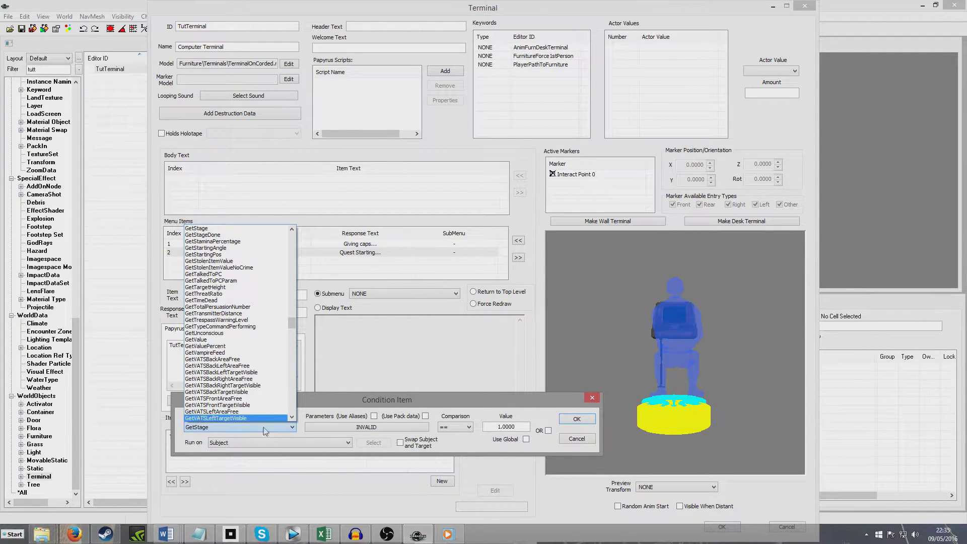
key(Return)
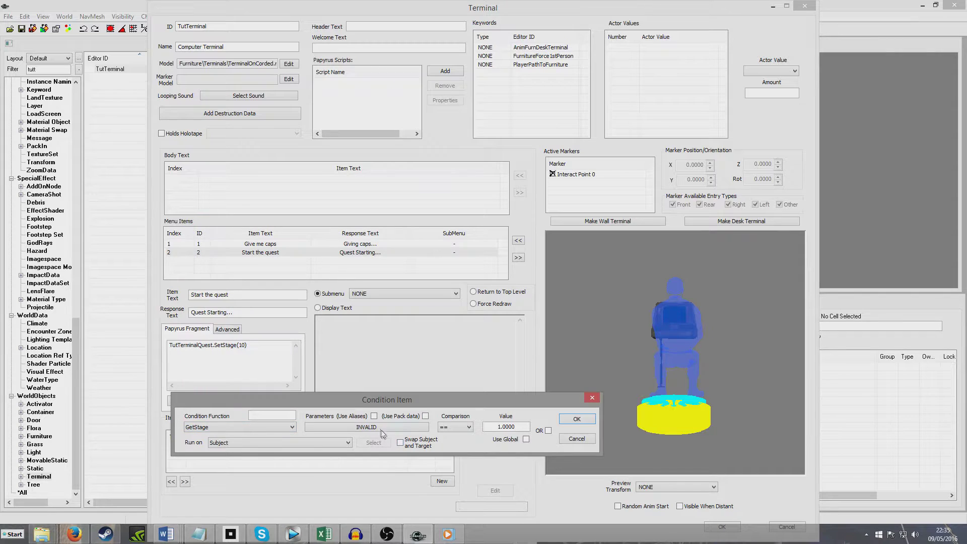
Step: Set the condition's quest to TutTerminalQuest with comparison == 0 and save it
click(381, 428)
click(283, 396)
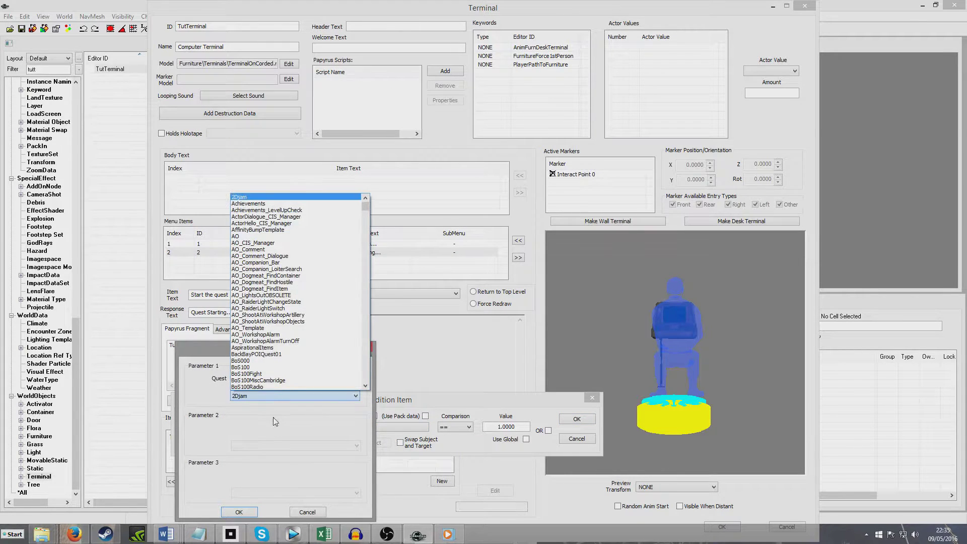
text(Tutorial)
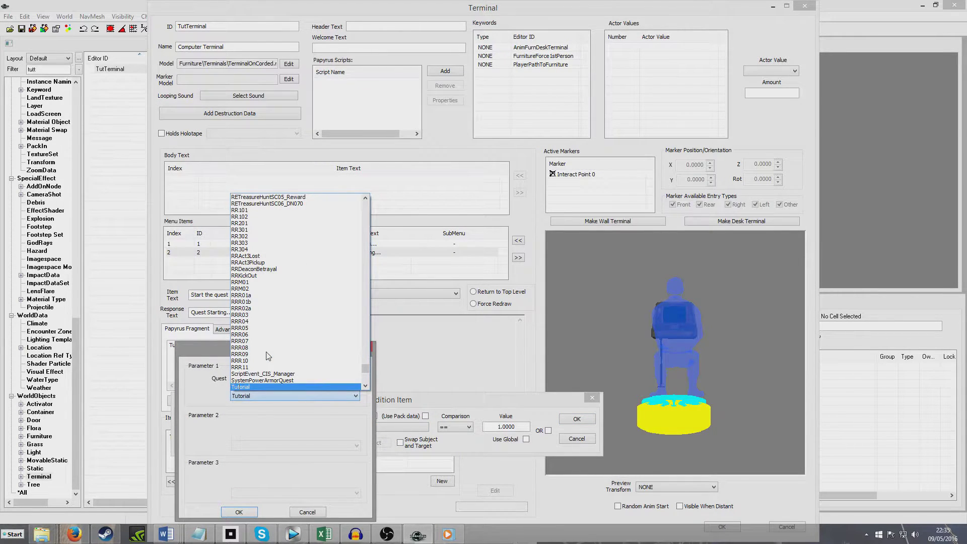
key(Down)
key(Down)
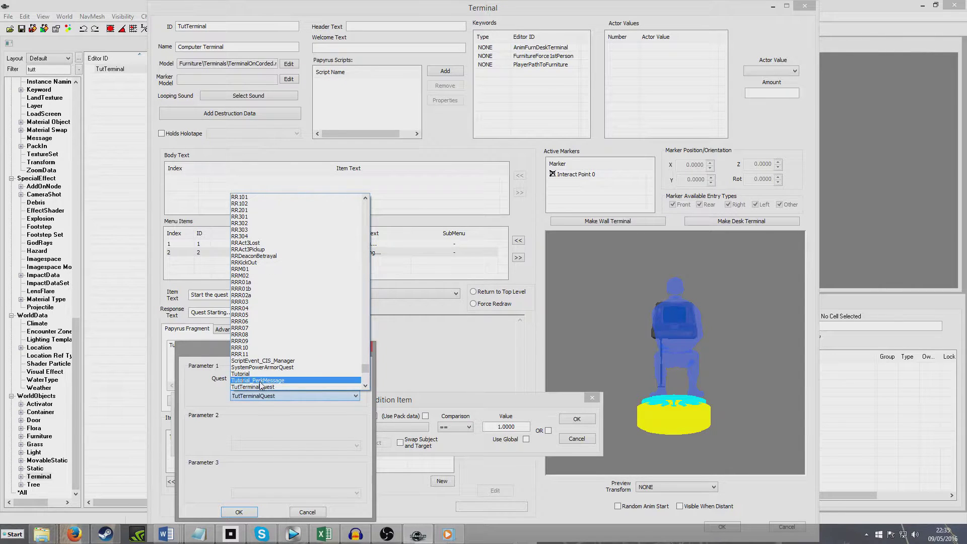
click(261, 387)
click(243, 513)
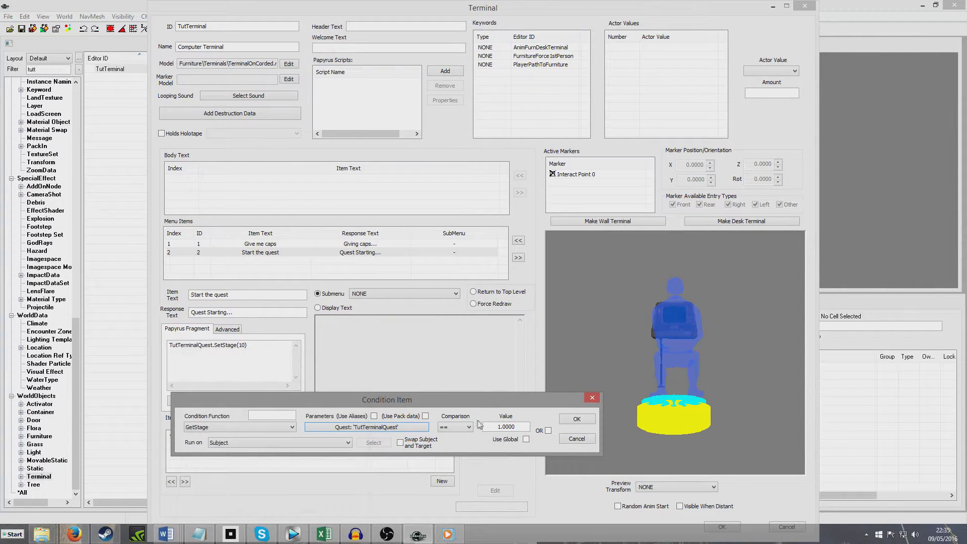
click(468, 428)
click(456, 437)
click(500, 427)
click(574, 420)
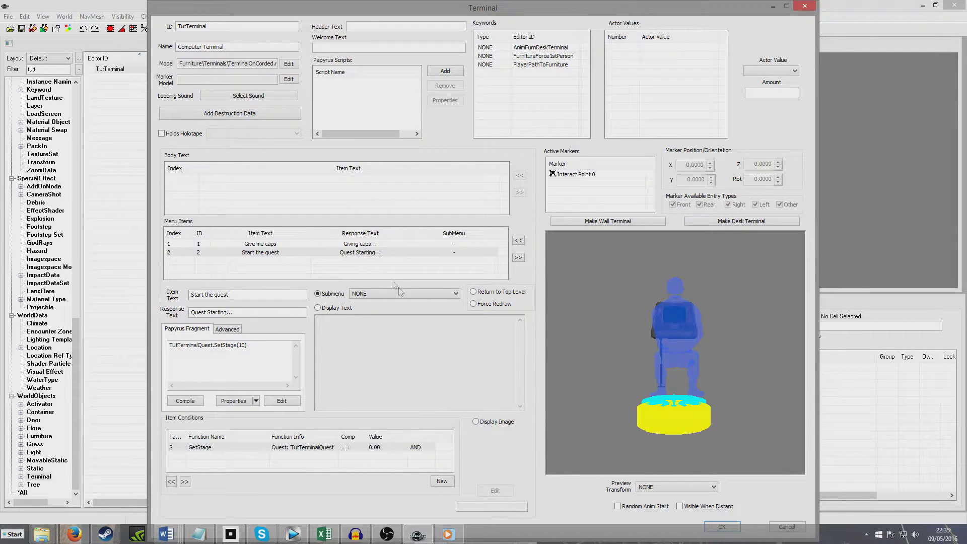
right_click(253, 267)
Step: Add a third menu item with Item Text 'Start the Quest'
click(271, 271)
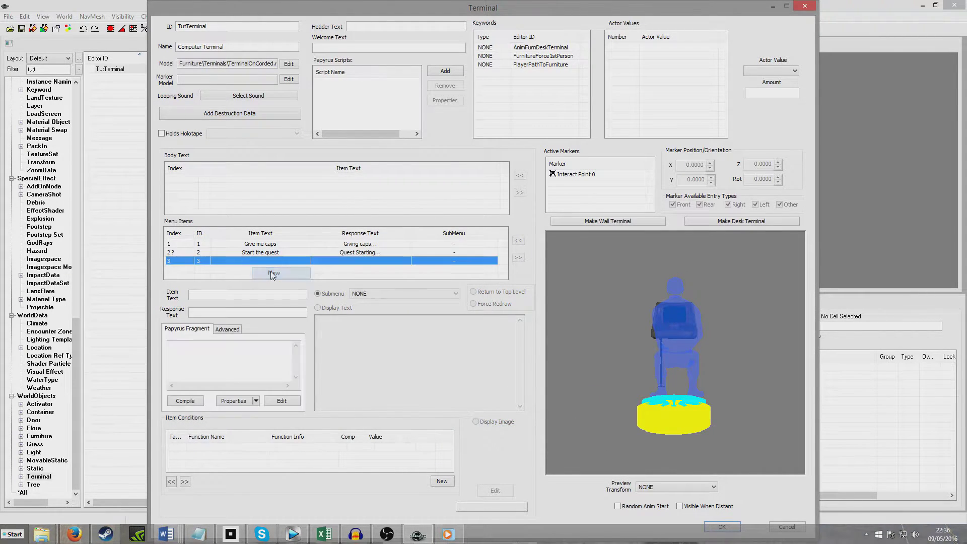
click(206, 295)
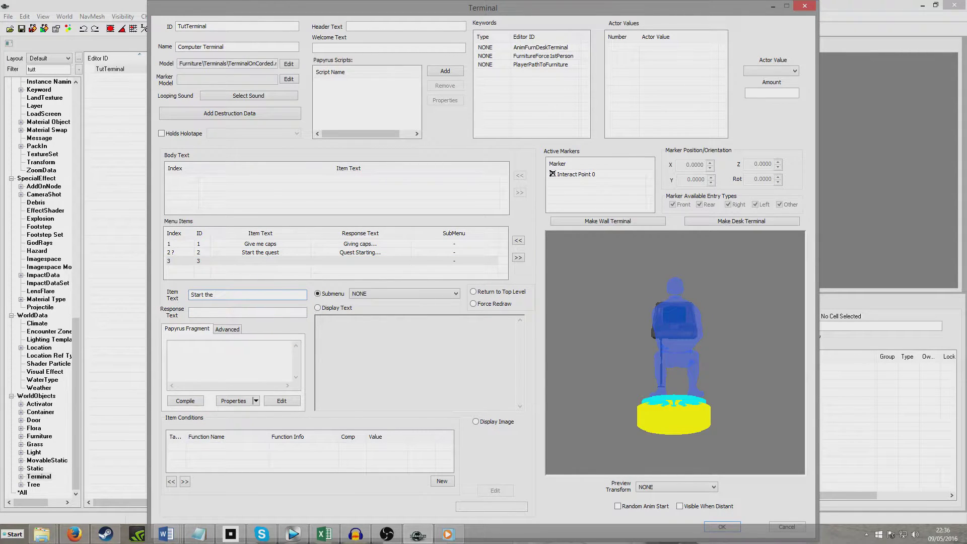
text(Start the Quest)
Step: Capitalise the Q in menu item 2's text so it reads 'Start the Quest'
click(257, 252)
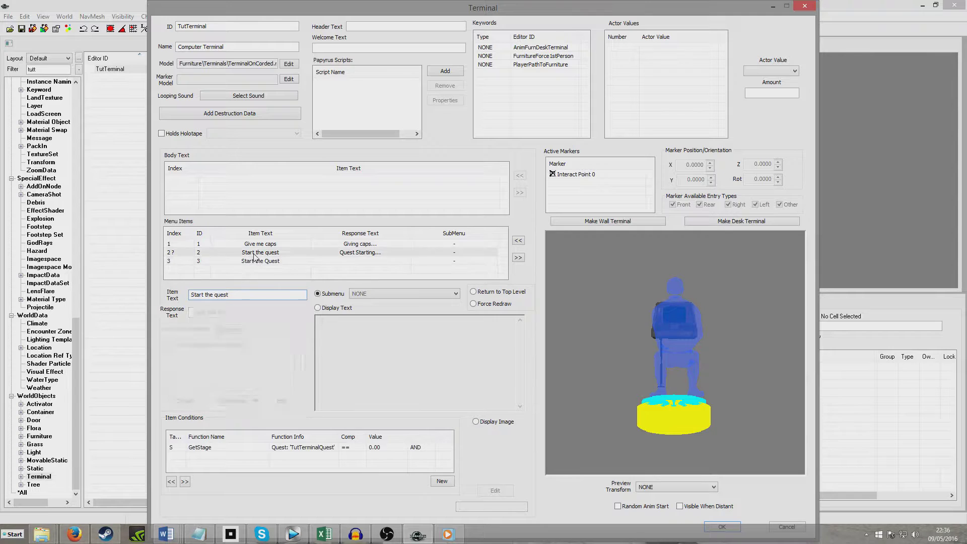
click(220, 298)
key(BackSpace)
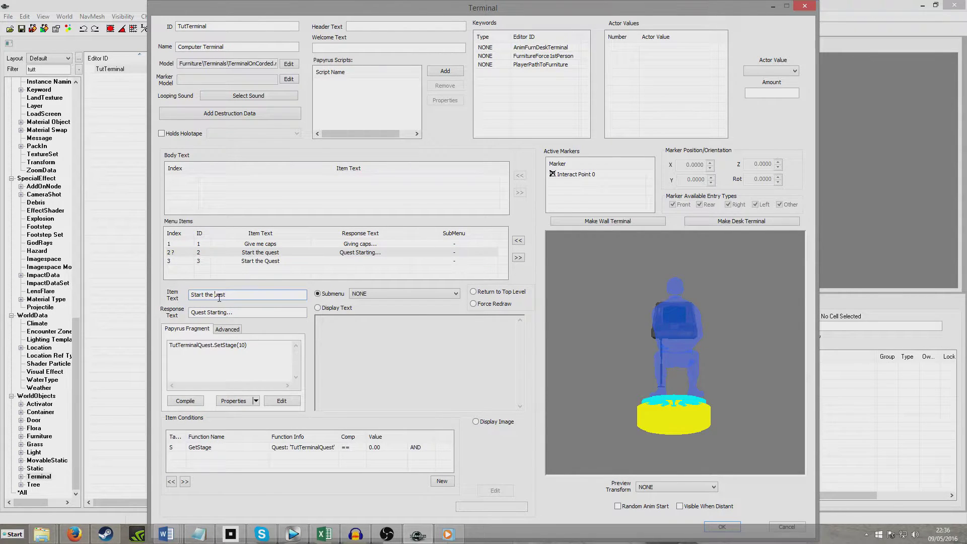
text(Q)
Step: Give the third menu item the response text 'Quest already running...'
click(250, 261)
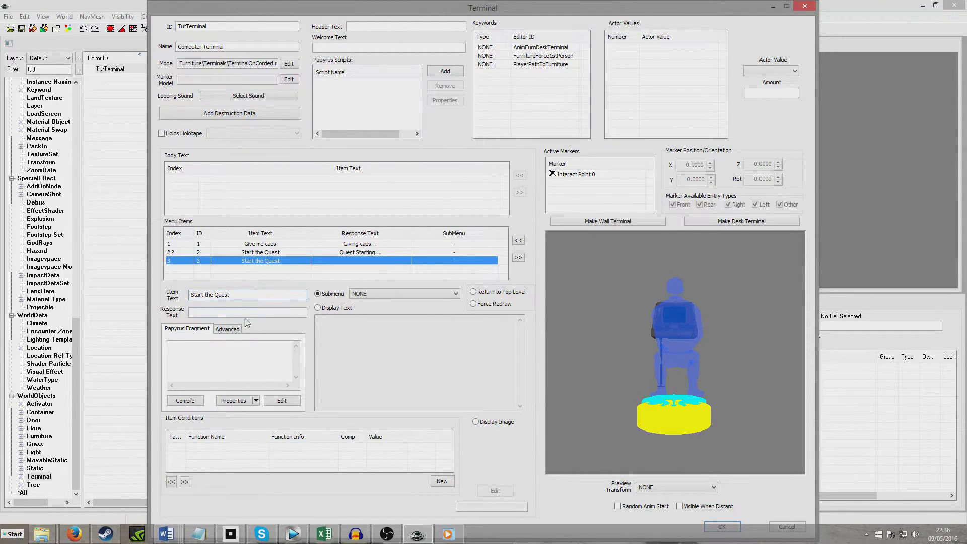
click(231, 314)
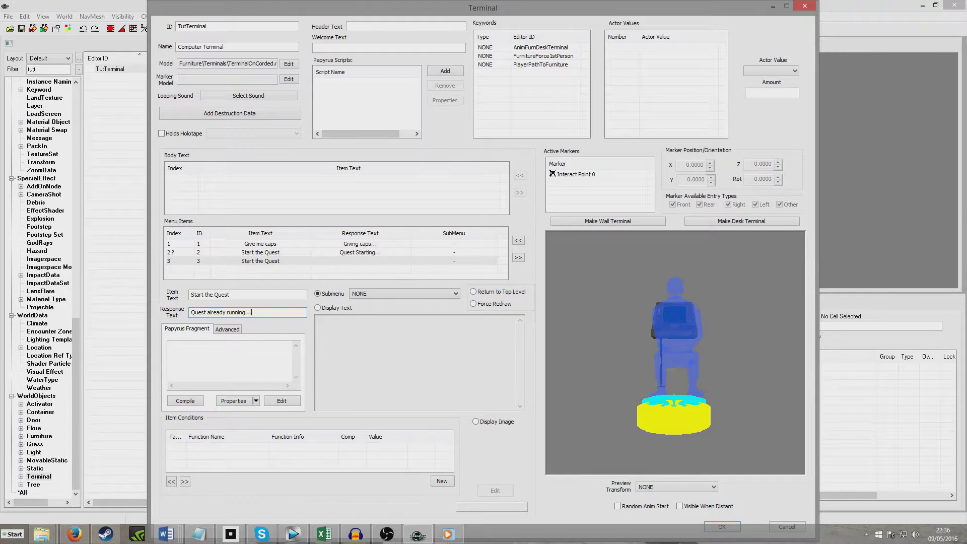
right_click(245, 455)
Step: Add a new GetStage condition to the third menu item
click(272, 389)
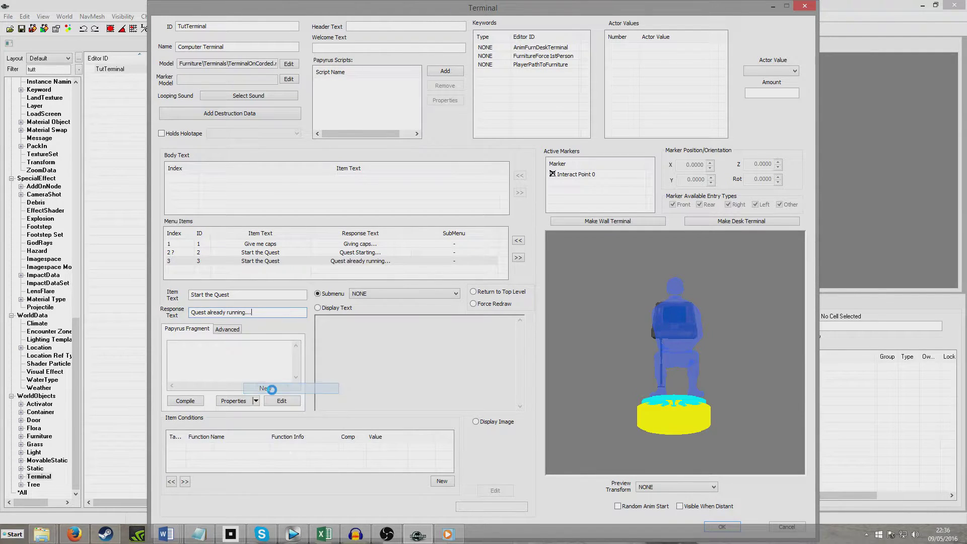
click(268, 430)
text(GetStage)
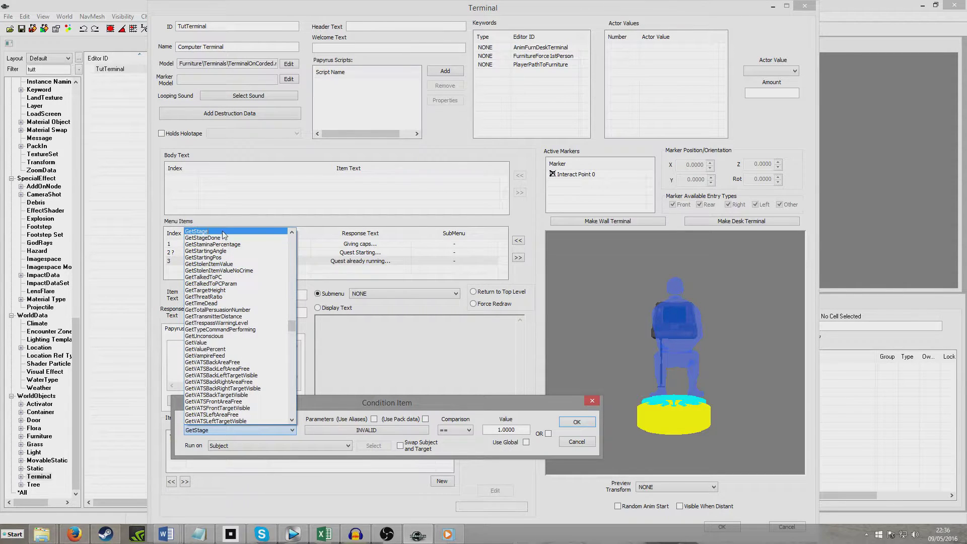
click(224, 232)
Step: Point the condition at TutTerminalQuest with value 0 and save it
click(341, 430)
click(316, 396)
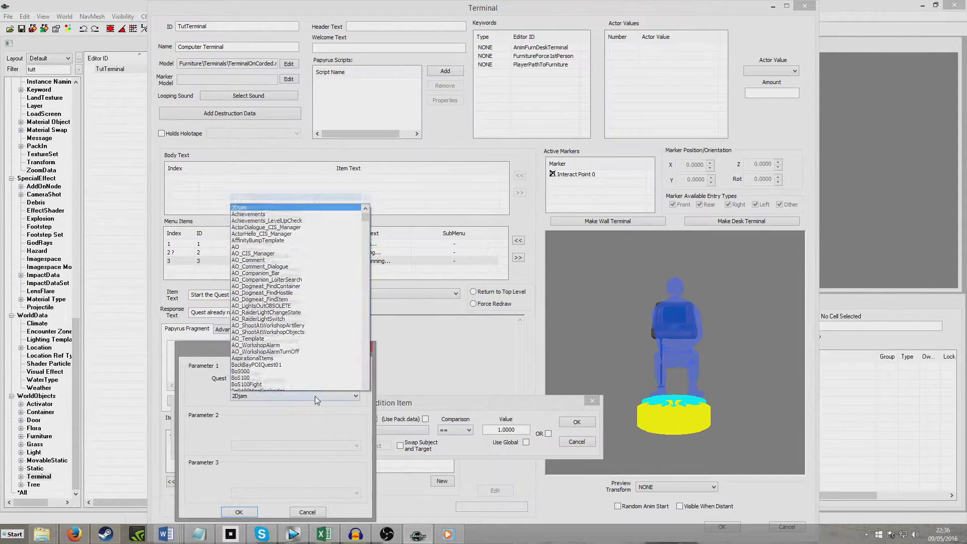
text(Tutorial)
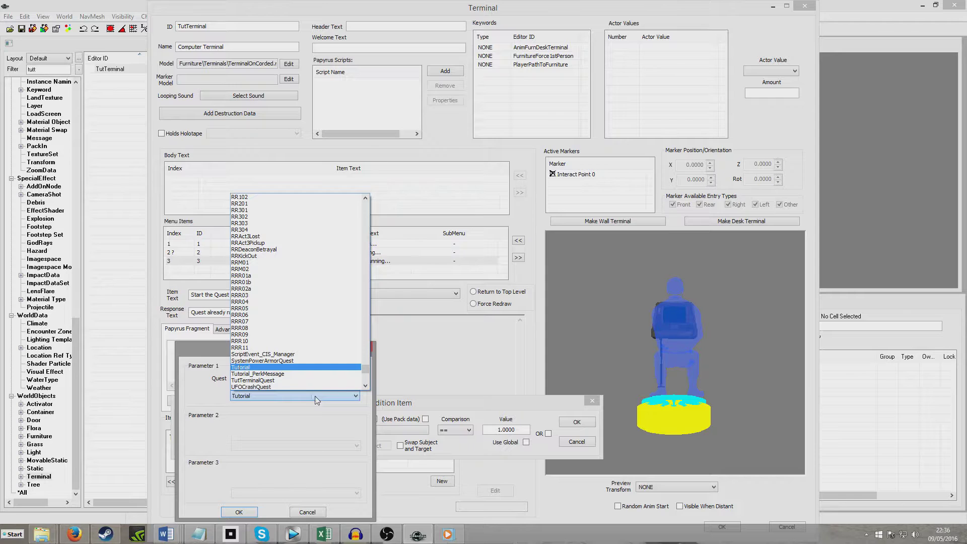
scroll(290, 376, down, 2)
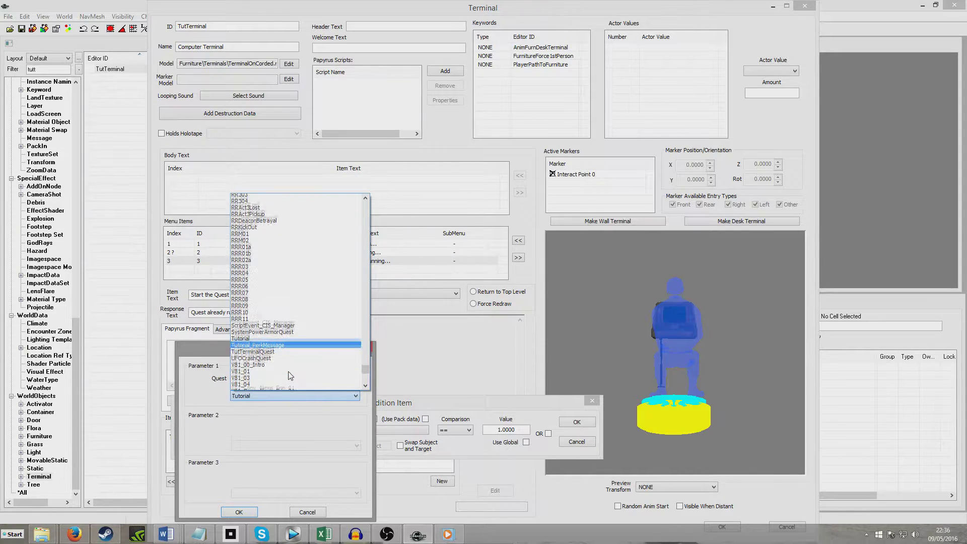
scroll(290, 376, down, 1)
key(Down)
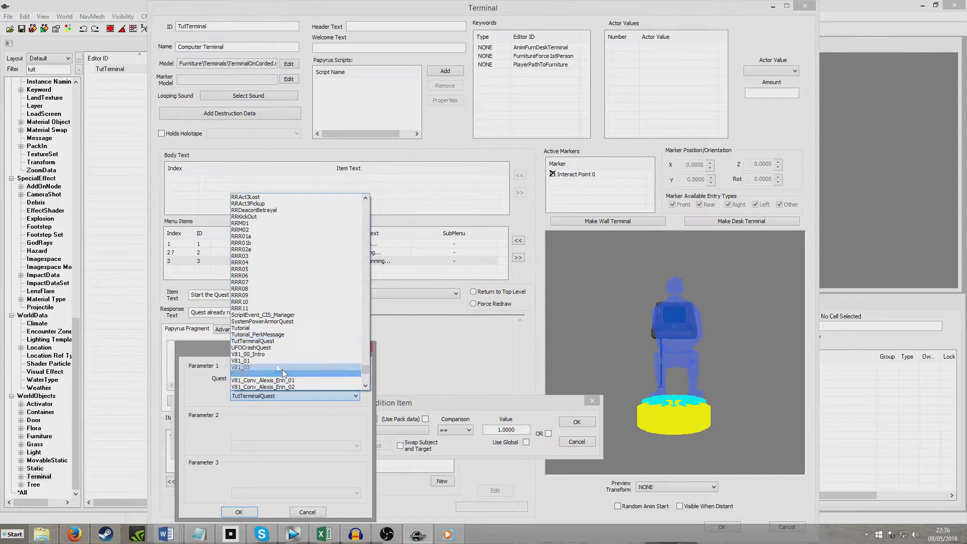
key(Down)
key(Return)
click(239, 512)
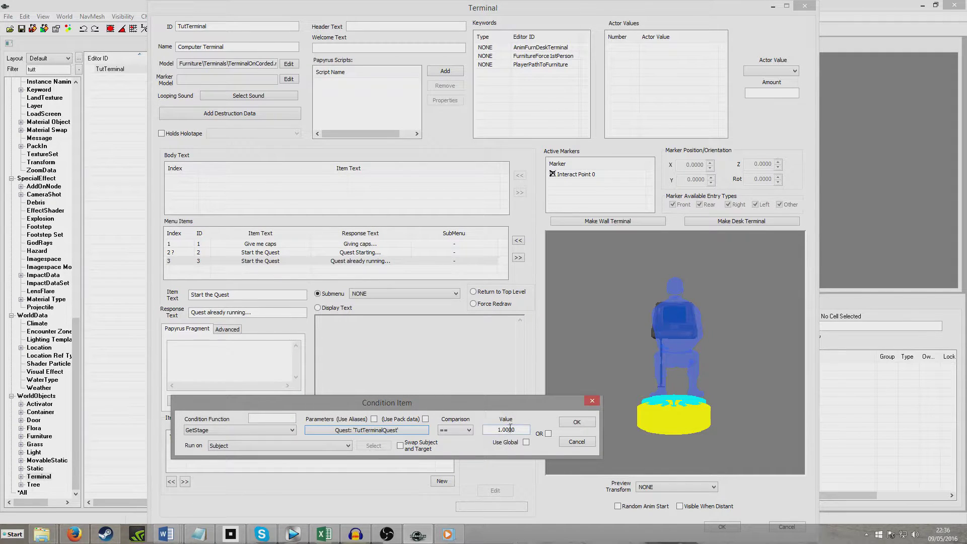
text(0)
click(577, 422)
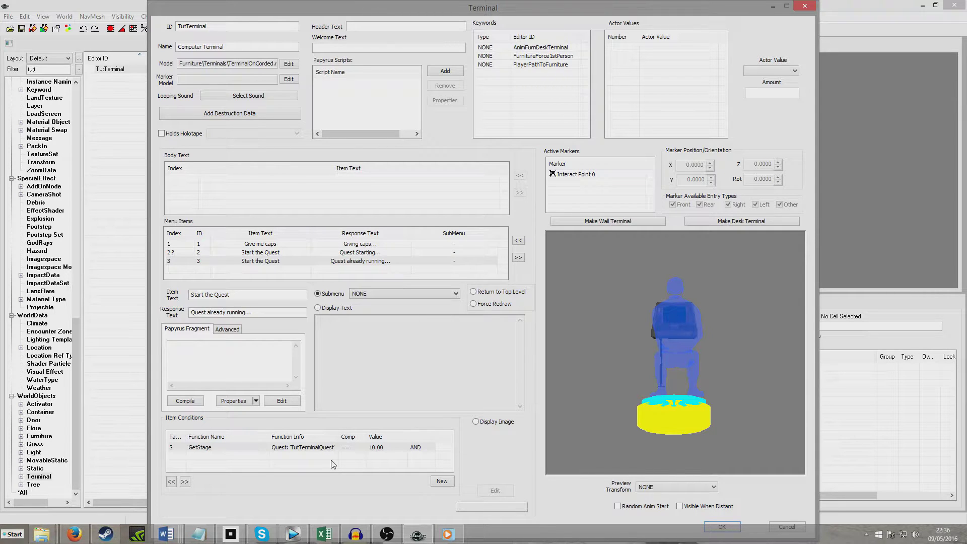
Step: Change the condition's comparison to != 0 so it requires TutTerminalQuest's stage not equal 0
double_click(318, 448)
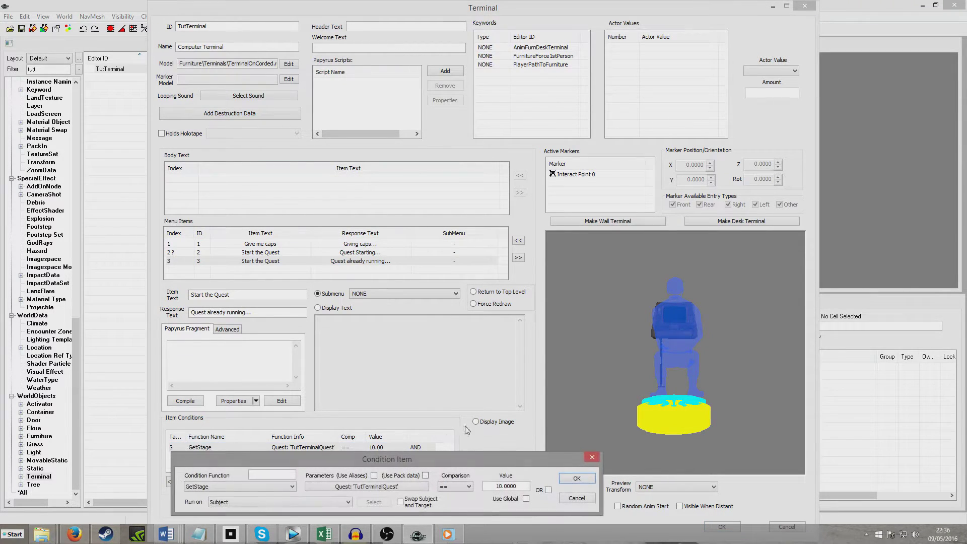
click(469, 487)
click(454, 501)
click(498, 487)
key(BackSpace)
click(567, 479)
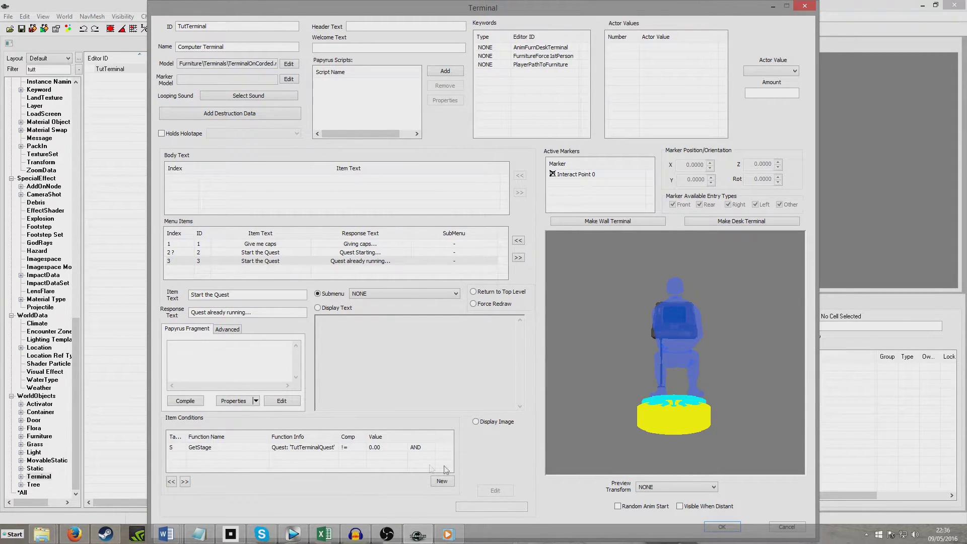
click(316, 451)
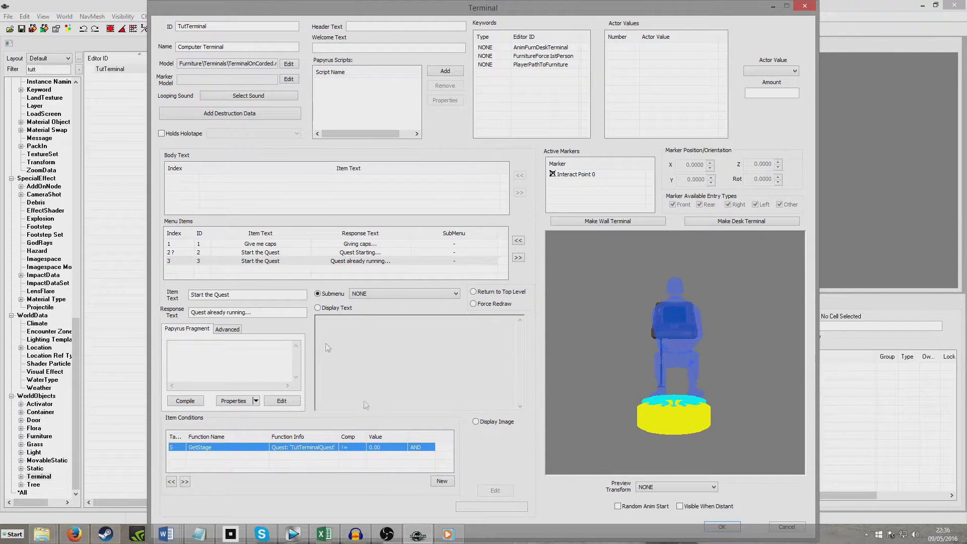
Step: Make menu item 2 refresh the menu after use and review the third item's settings
click(268, 254)
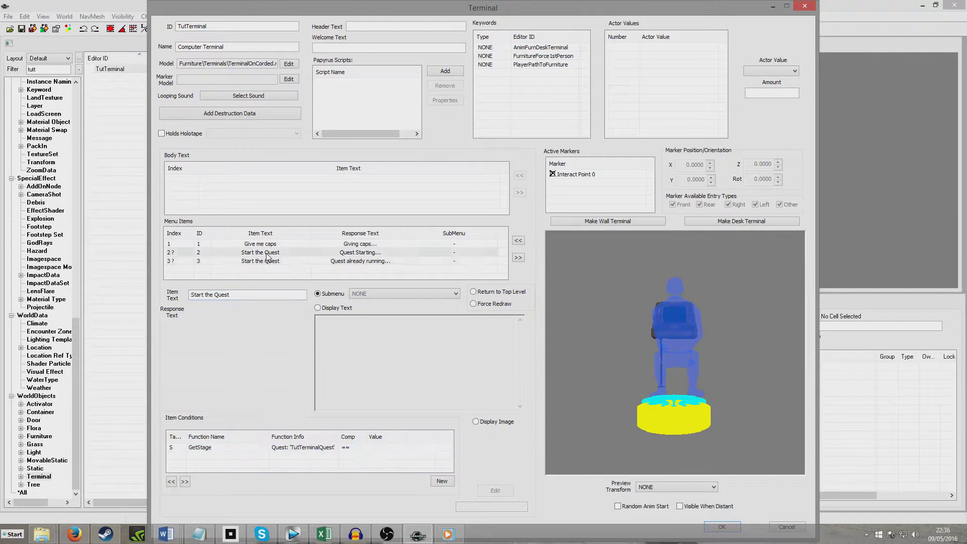
click(474, 304)
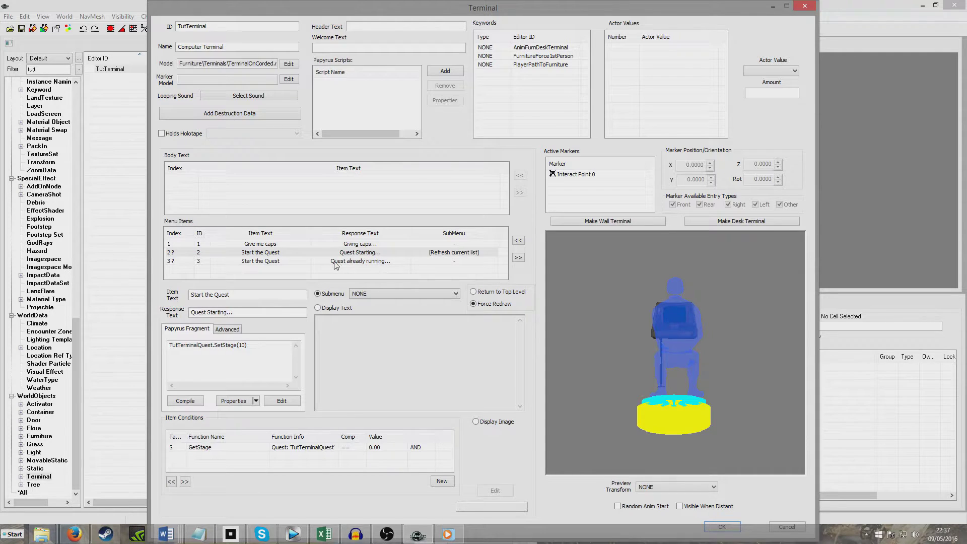
click(336, 262)
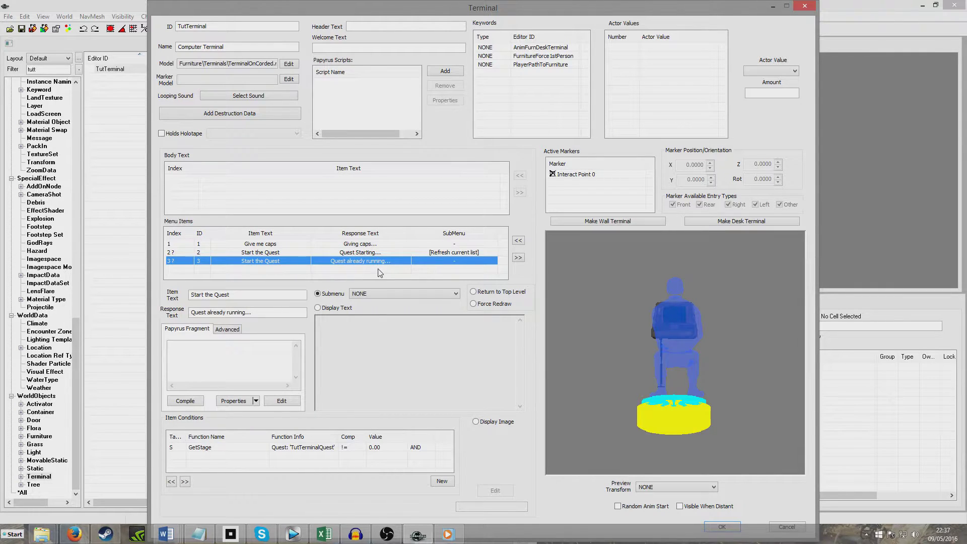
click(261, 276)
Step: Add a fourth menu item 'Show me the text' displaying 'This is the text I want to show'
right_click(256, 272)
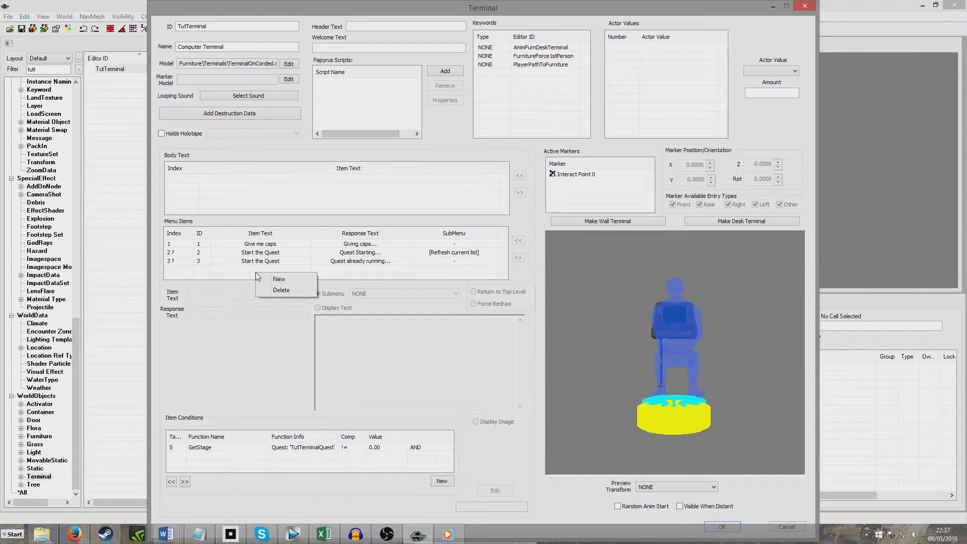
click(282, 279)
click(217, 295)
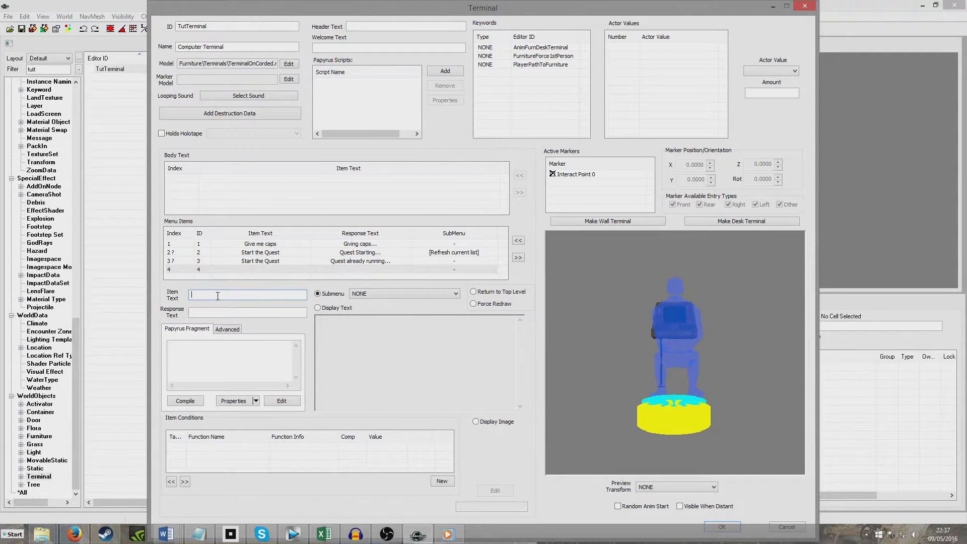
click(318, 308)
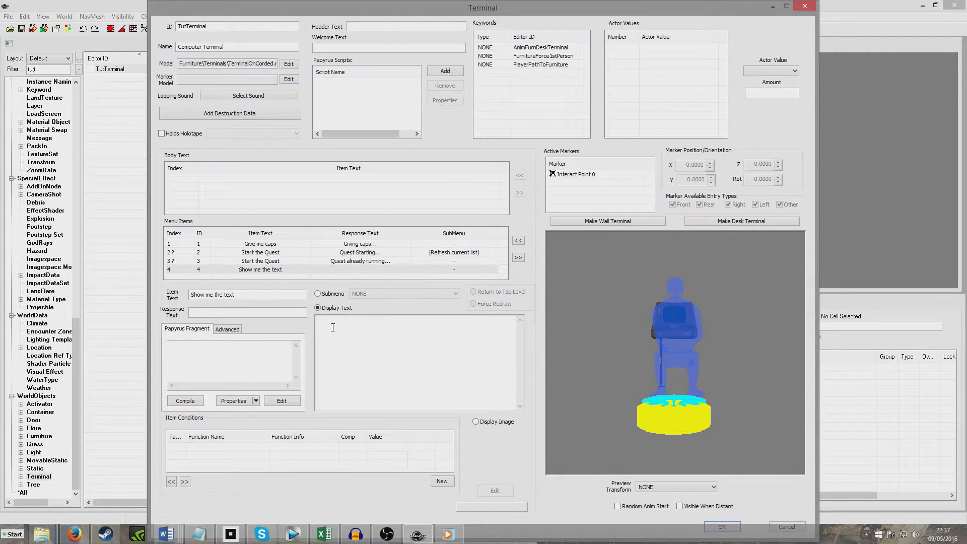
click(333, 327)
text(his is the text I want to show)
Step: Review the third and fourth menu items, then confirm and close the Terminal editor
click(353, 262)
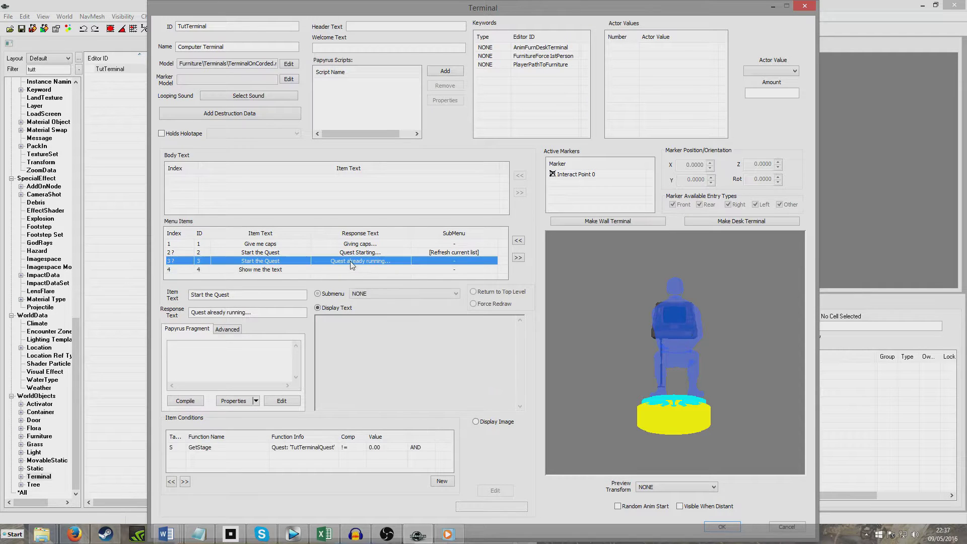
click(352, 270)
click(498, 338)
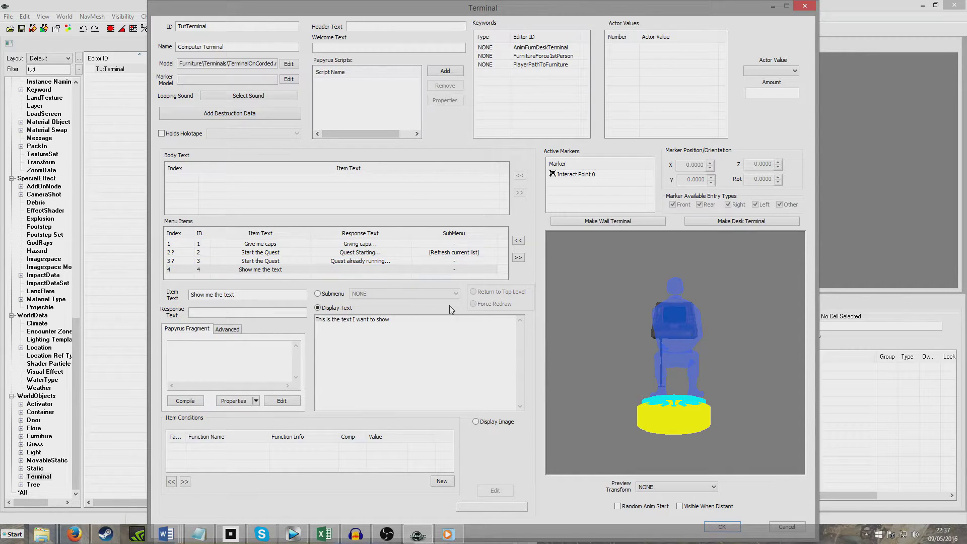
click(257, 279)
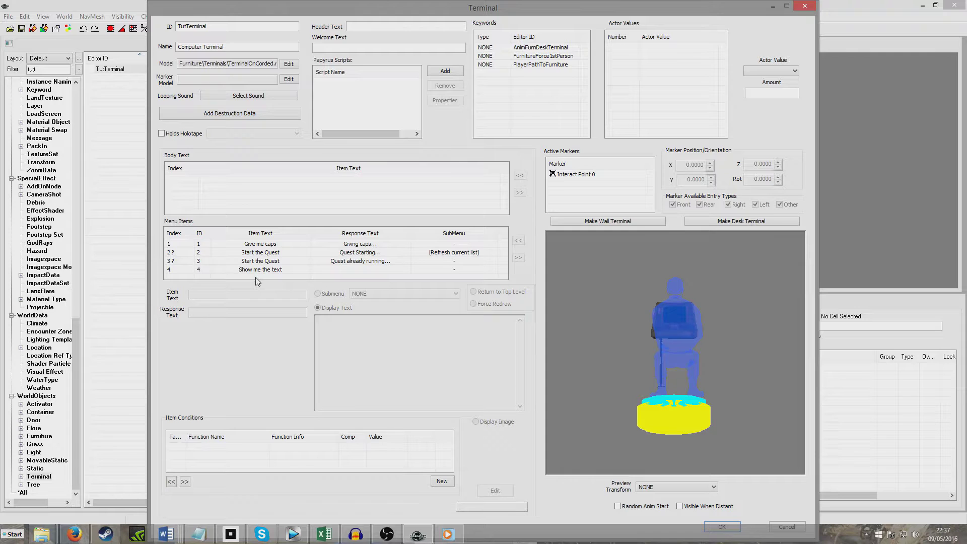
click(723, 526)
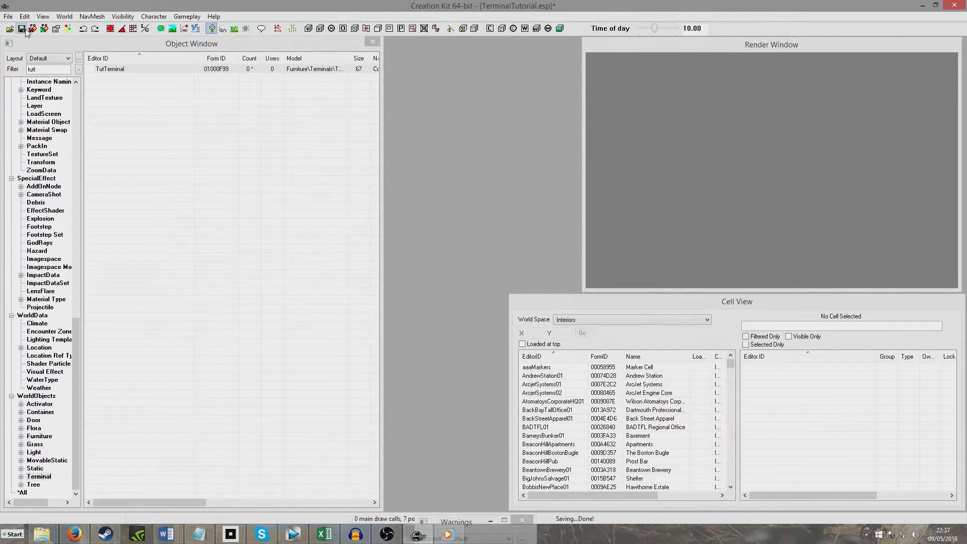
Step: Save the plugin and create a new terminal with ID TutTermainalMenu01
click(21, 29)
click(130, 111)
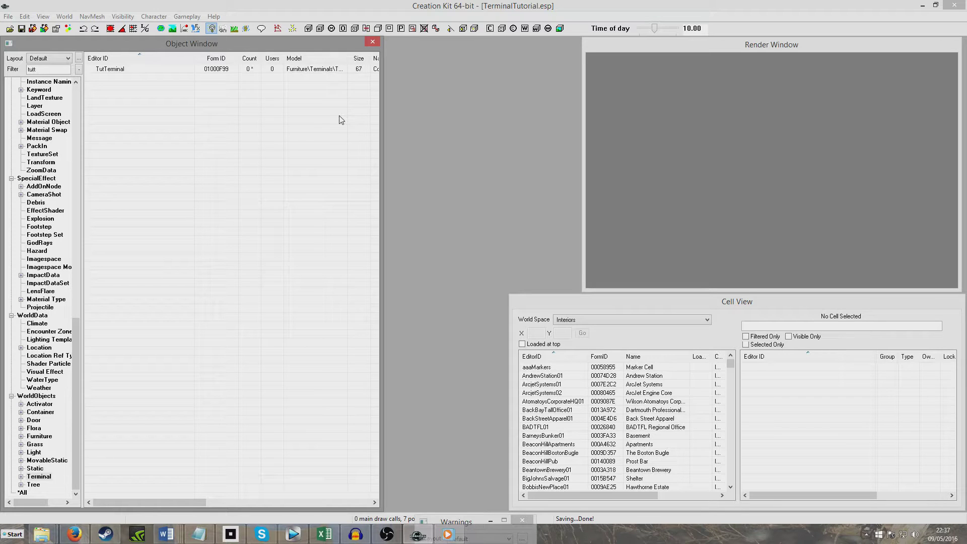
right_click(150, 101)
click(162, 109)
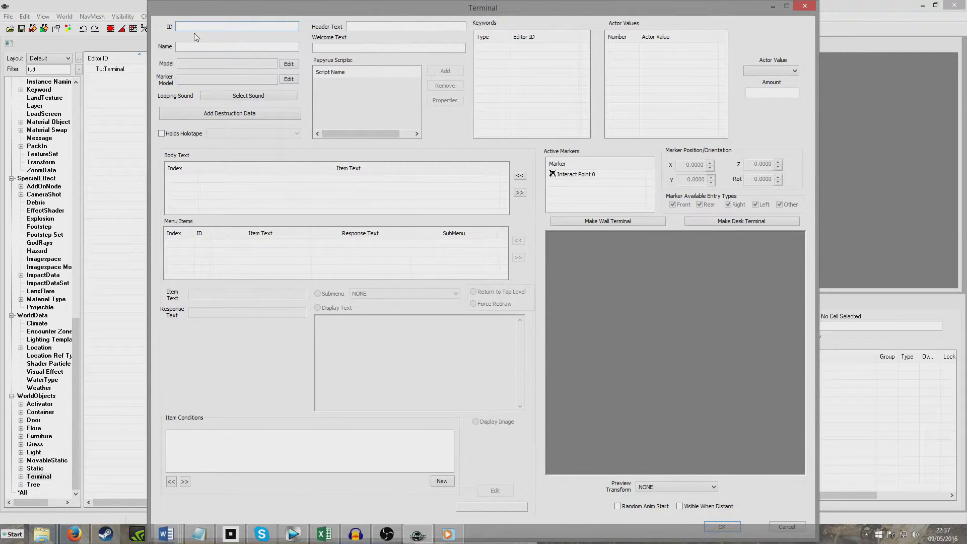
text(TutTermain)
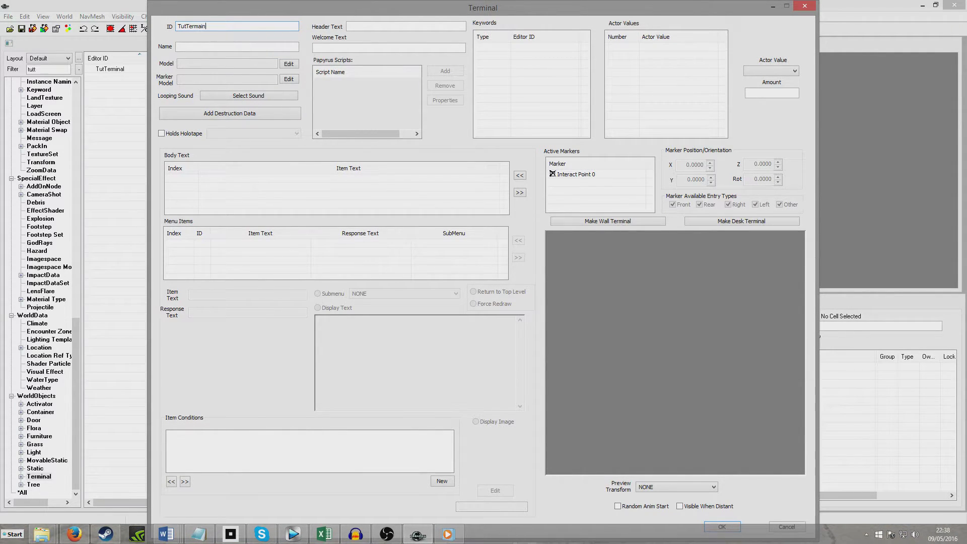
text(alMenu01)
click(193, 46)
Step: Add the menu item 'Show me the text' responding 'This is part of the submenu', then reopen the terminal
right_click(231, 252)
click(247, 259)
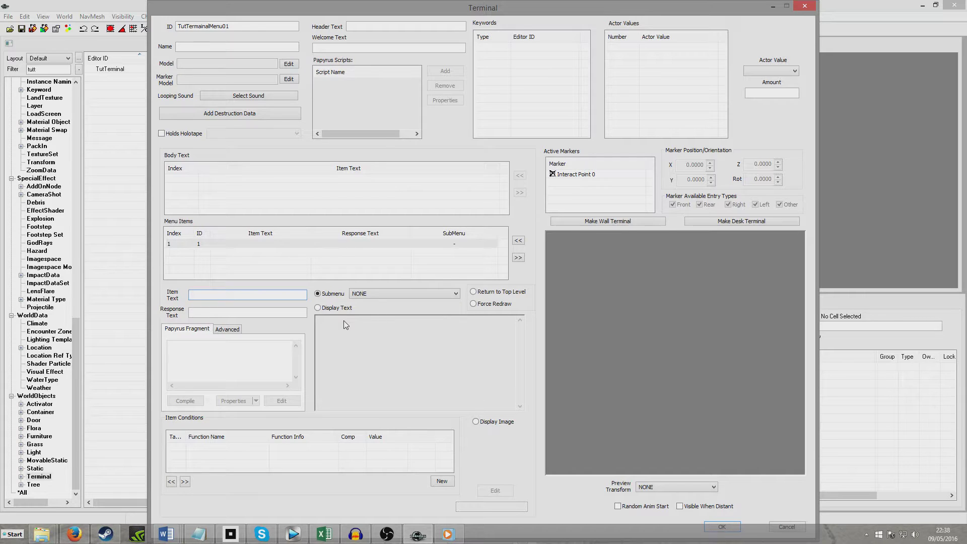
text(Th)
key(BackSpace)
key(BackSpace)
key(BackSpace)
key(BackSpace)
key(BackSpace)
key(BackSpace)
key(BackSpace)
key(BackSpace)
text(Show me the text)
click(283, 312)
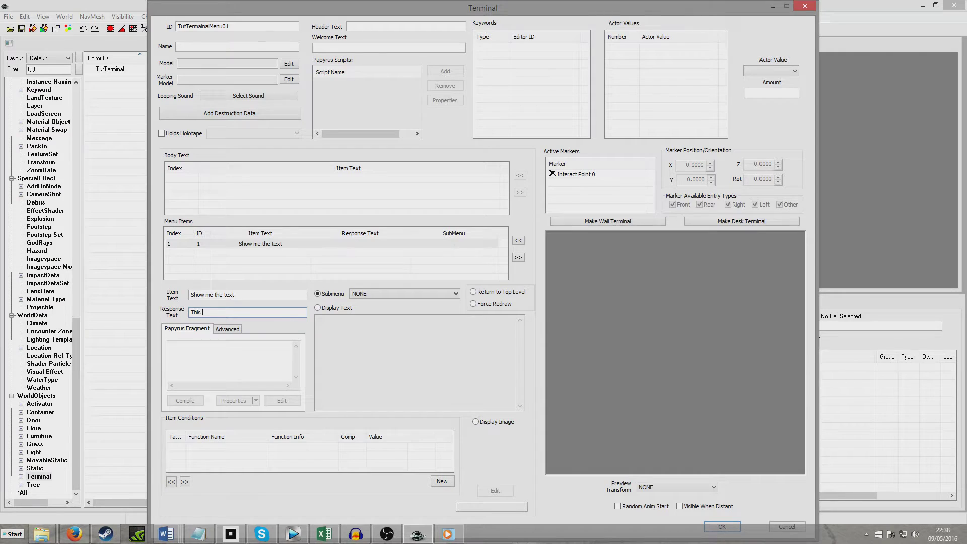
text(This is part of the submenu)
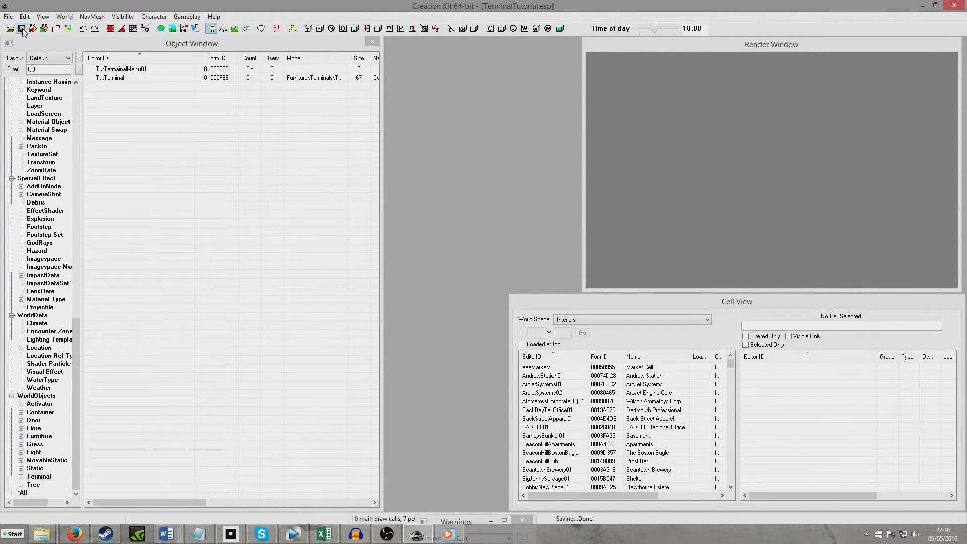
double_click(121, 68)
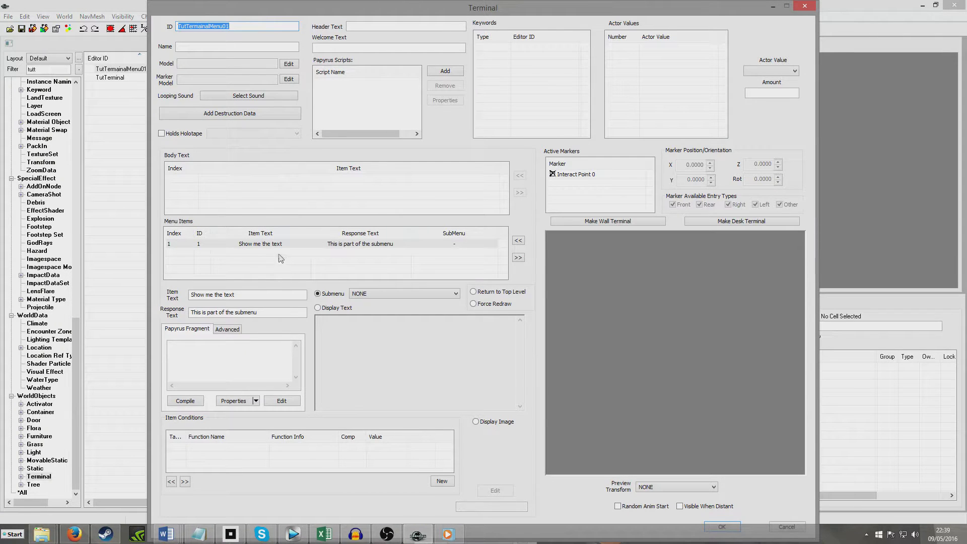
Step: Close the submenu terminal, reopen TutTerminal and check the fourth item's display text
click(805, 6)
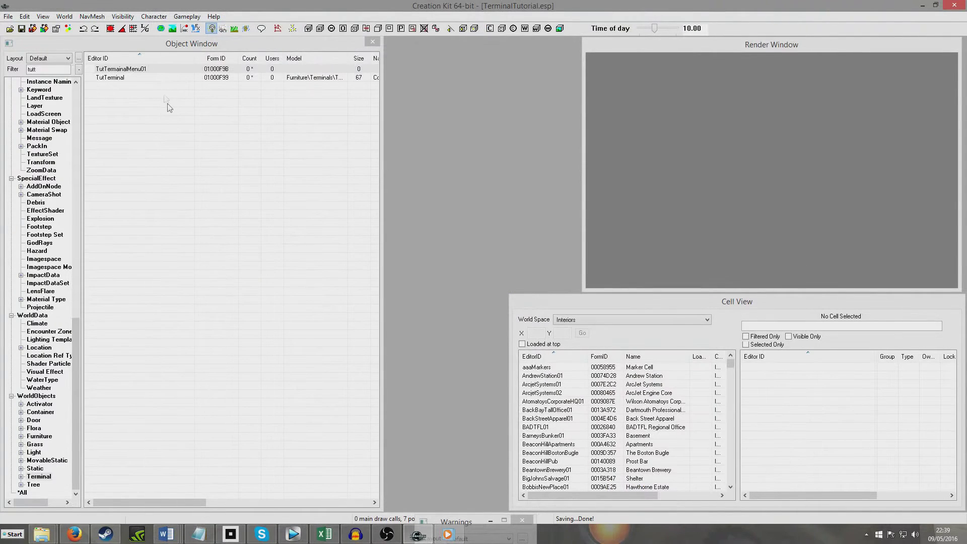
double_click(128, 81)
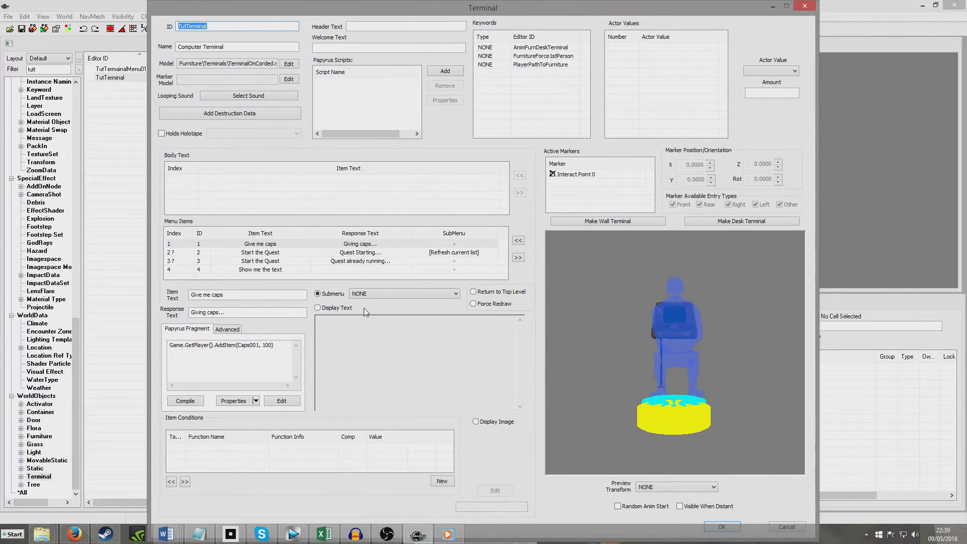
click(263, 271)
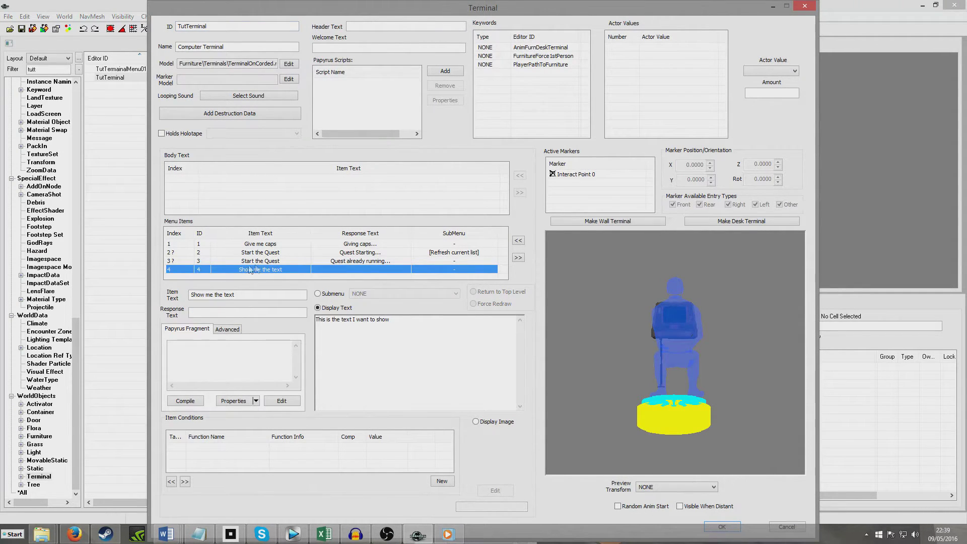
click(261, 279)
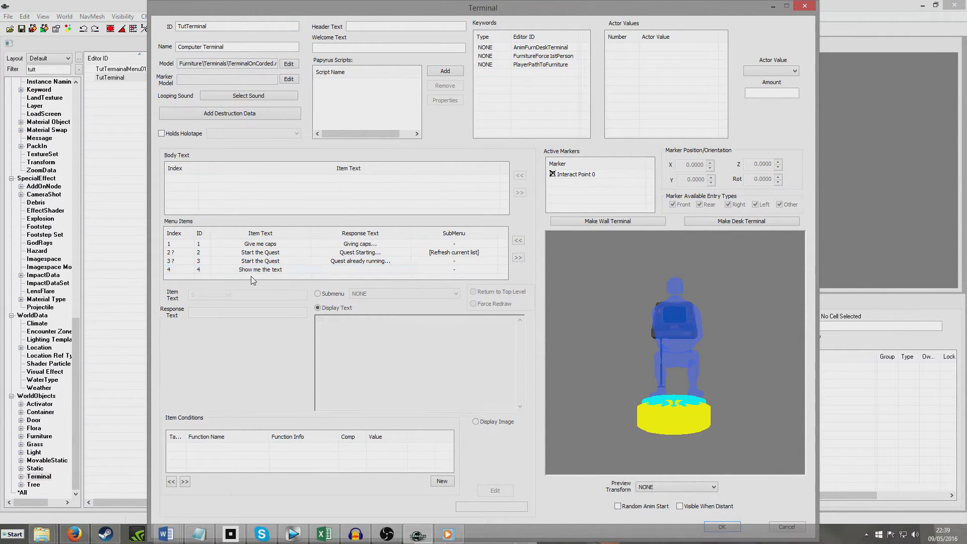
Step: Add a fifth menu item 'Show me the submenu' that opens submenu TutTermainalMenu01
right_click(238, 279)
click(258, 284)
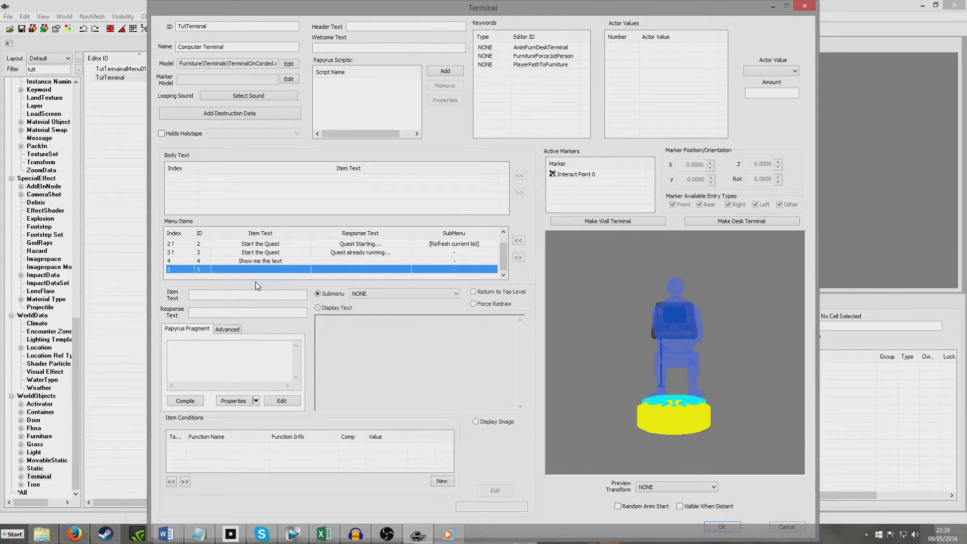
click(224, 297)
text(Sh)
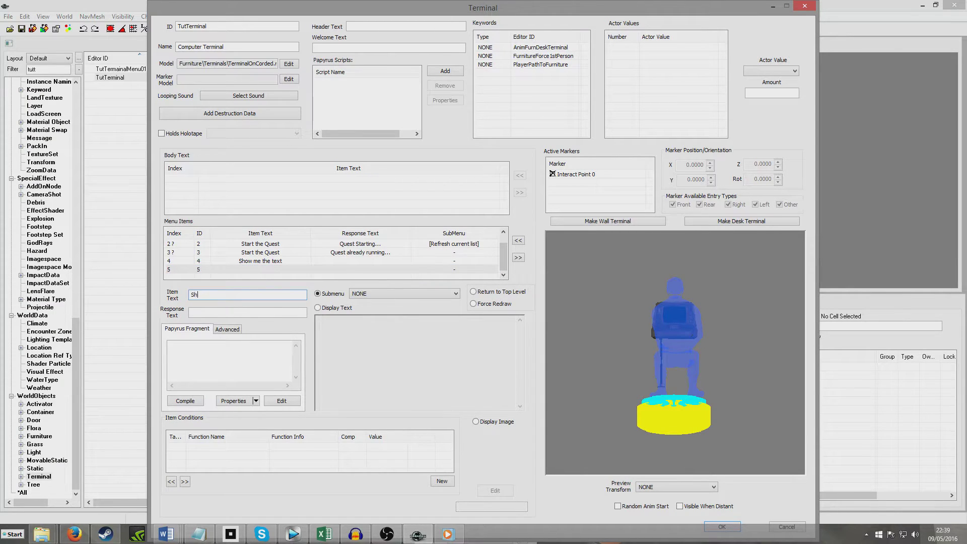
text(ow me the submenu)
click(379, 294)
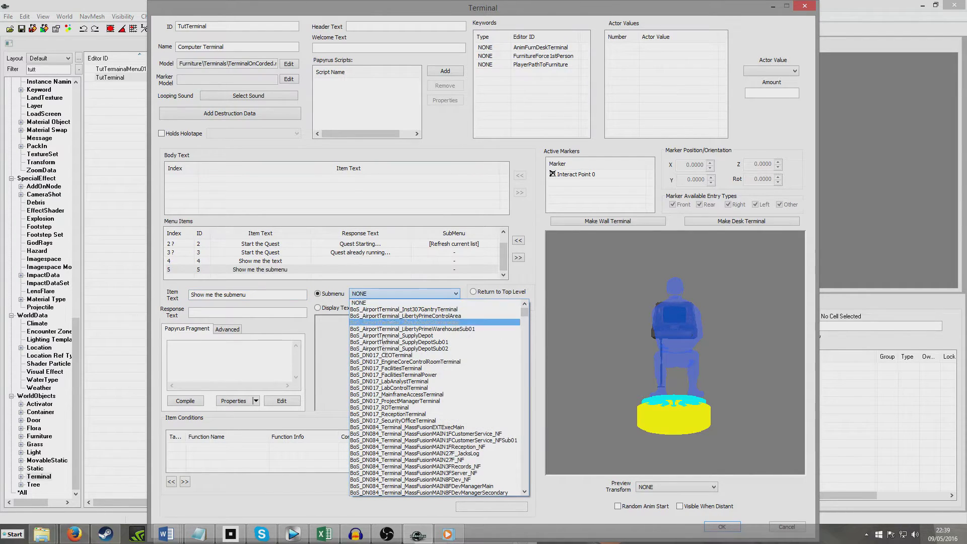
text(tut)
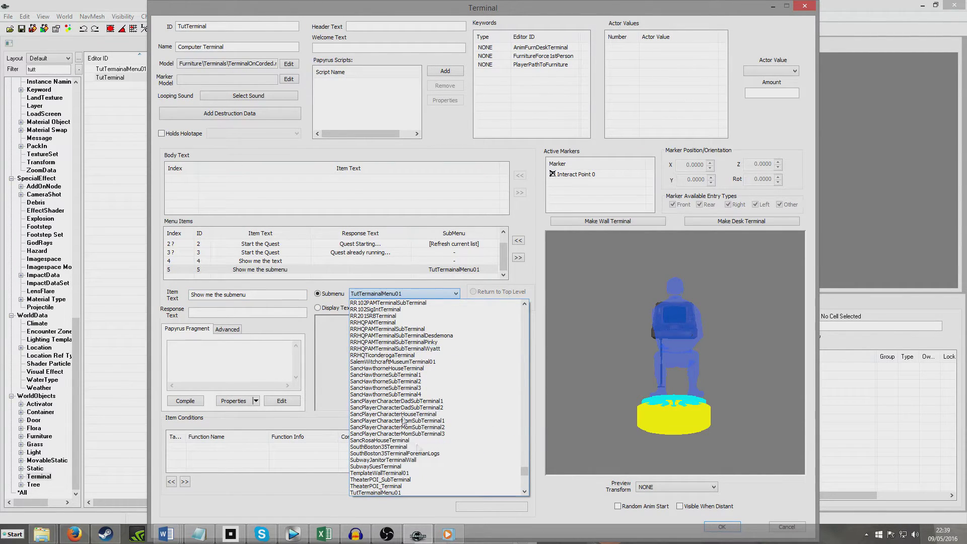
click(402, 492)
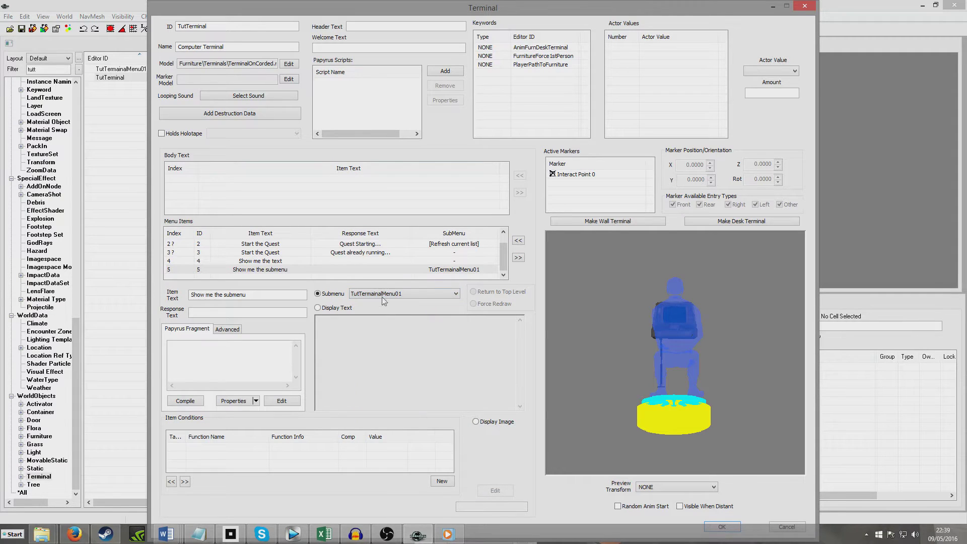
click(371, 268)
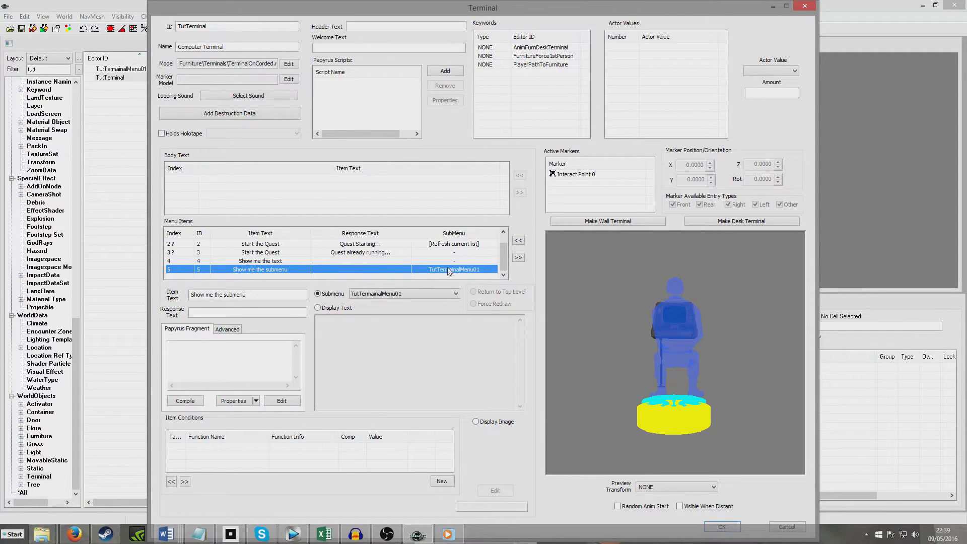
click(201, 388)
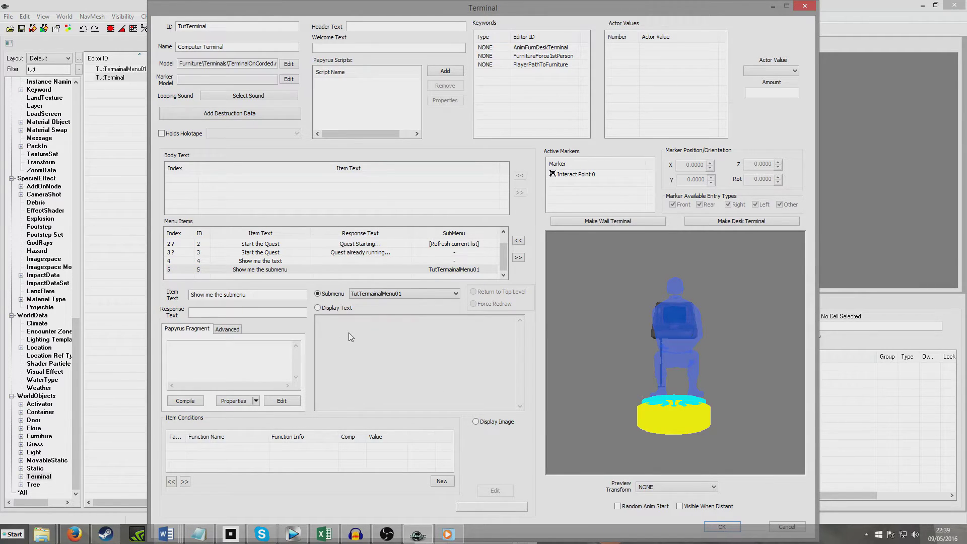
Step: Set TutTerminal's Holds Holotape to AtomicCommand_HolotapeGame
click(161, 134)
click(215, 135)
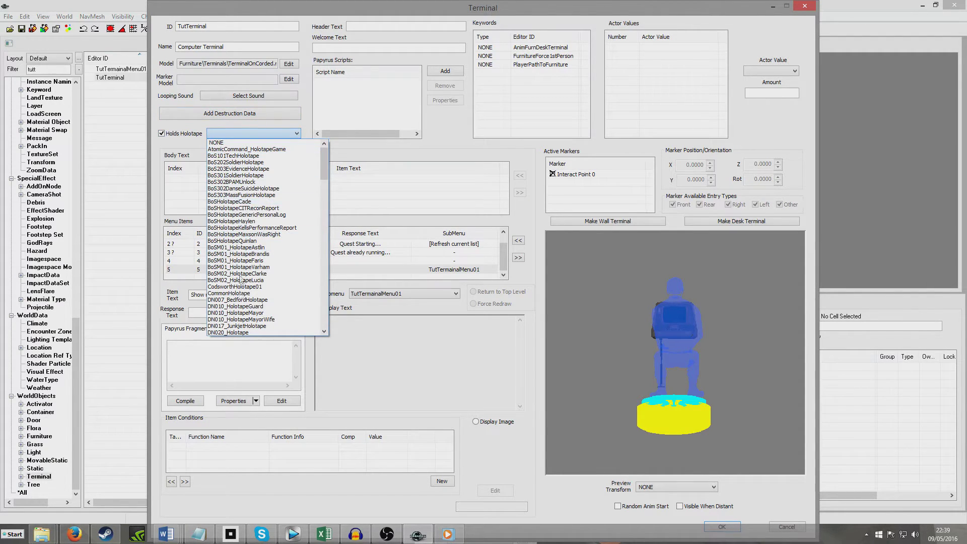
scroll(241, 280, down, 5)
scroll(249, 211, up, 5)
click(251, 150)
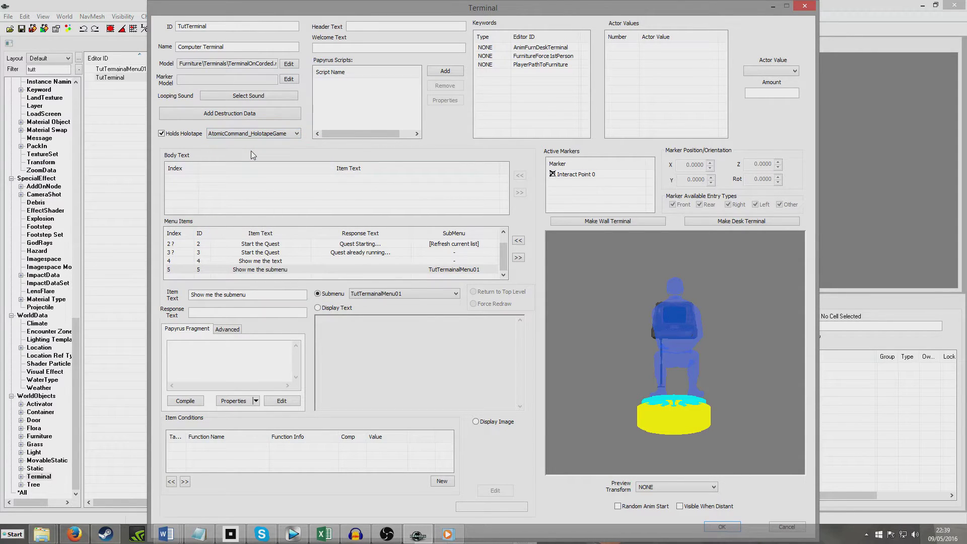
click(225, 136)
scroll(227, 146, up, 2)
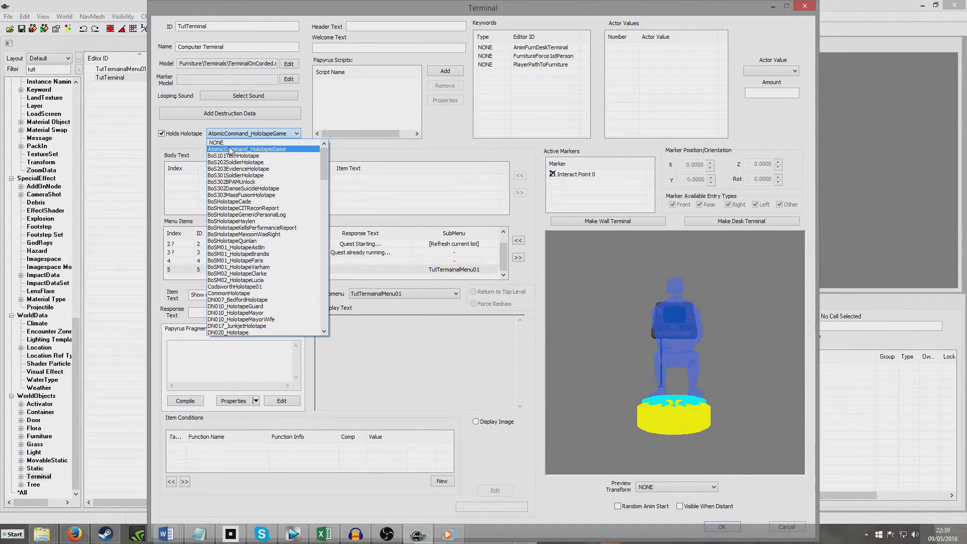
click(227, 145)
click(227, 134)
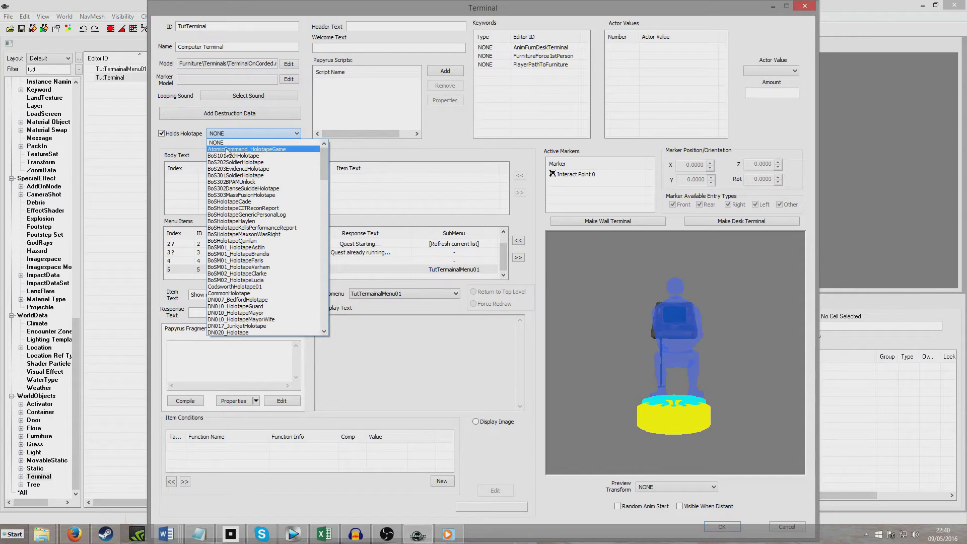
click(228, 151)
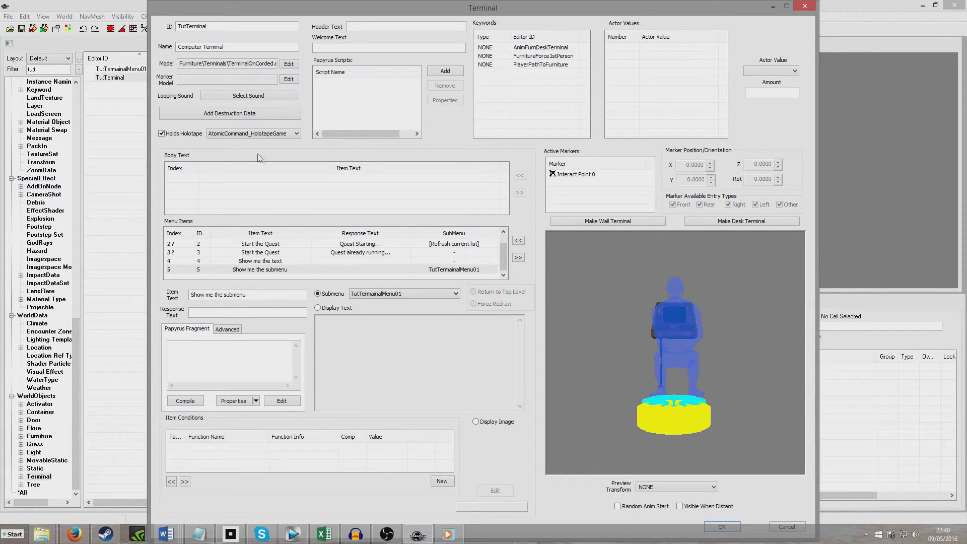
click(365, 27)
Step: Set the terminal header to 'This is the tutorial terminal' and welcome text to 'Welcome to the tut terninal', then confirm
text(This is the )
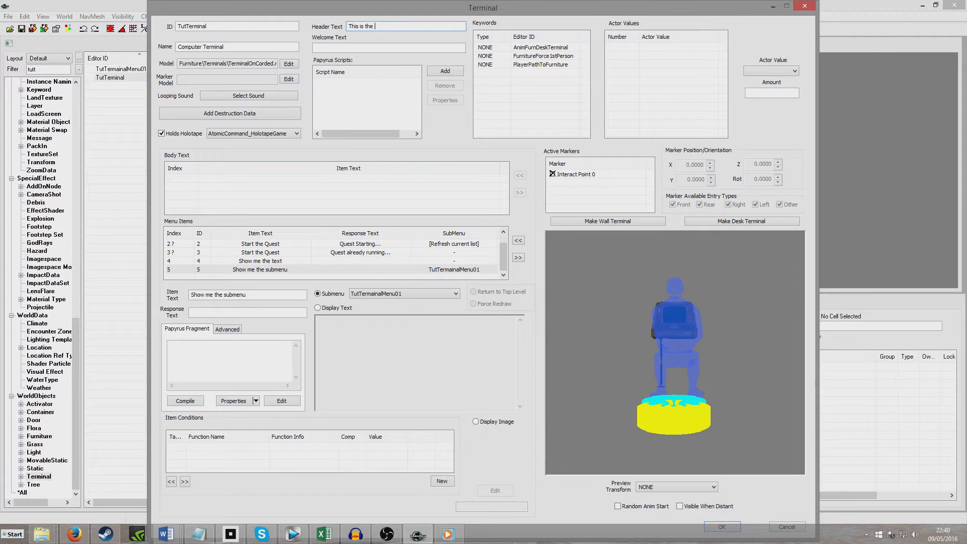
text(tutorial terminal)
click(423, 48)
text(W)
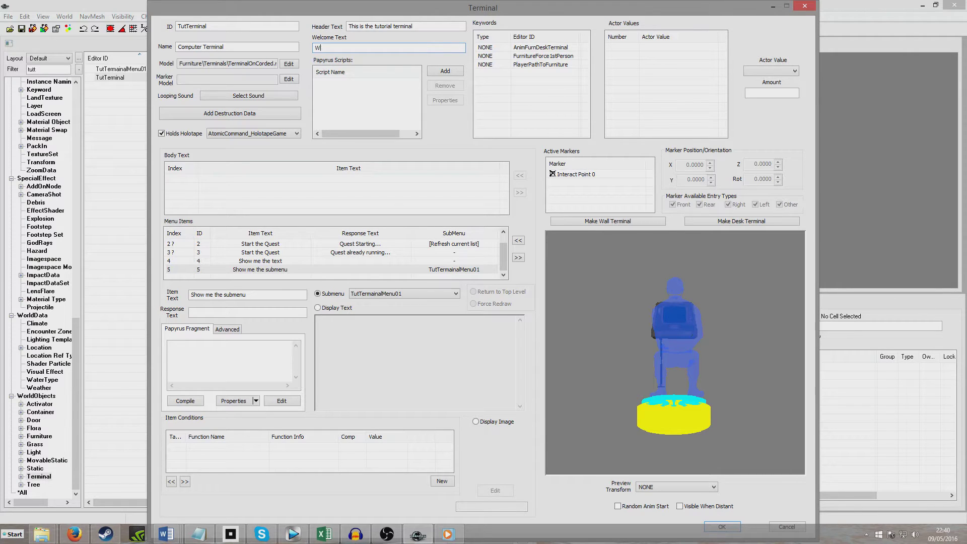
text(elcome to the tut tern)
text(inal)
click(725, 527)
Step: Save the plugin and select TutTerminal in the Object Window
click(22, 28)
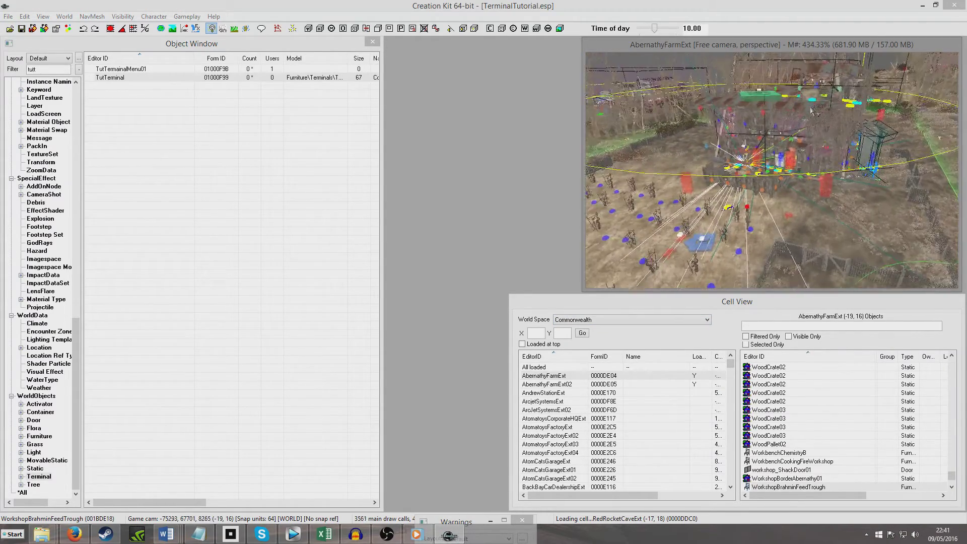
scroll(803, 171, up, 5)
scroll(796, 182, up, 5)
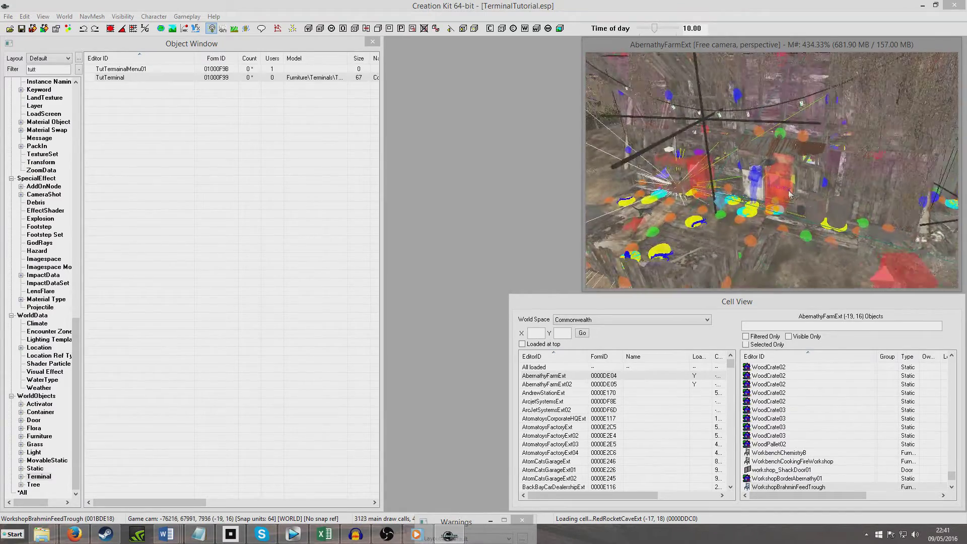
click(789, 191)
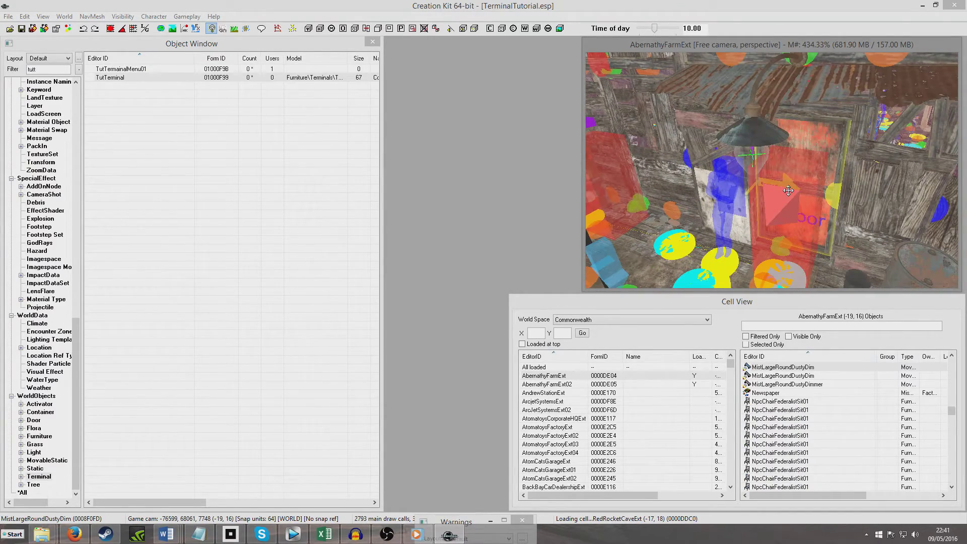
scroll(796, 191, up, 6)
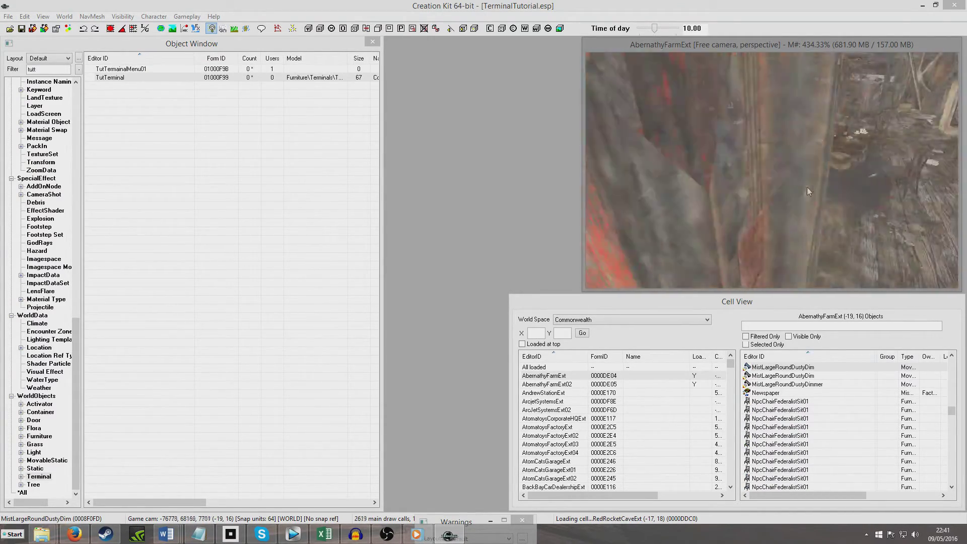
scroll(796, 196, up, 5)
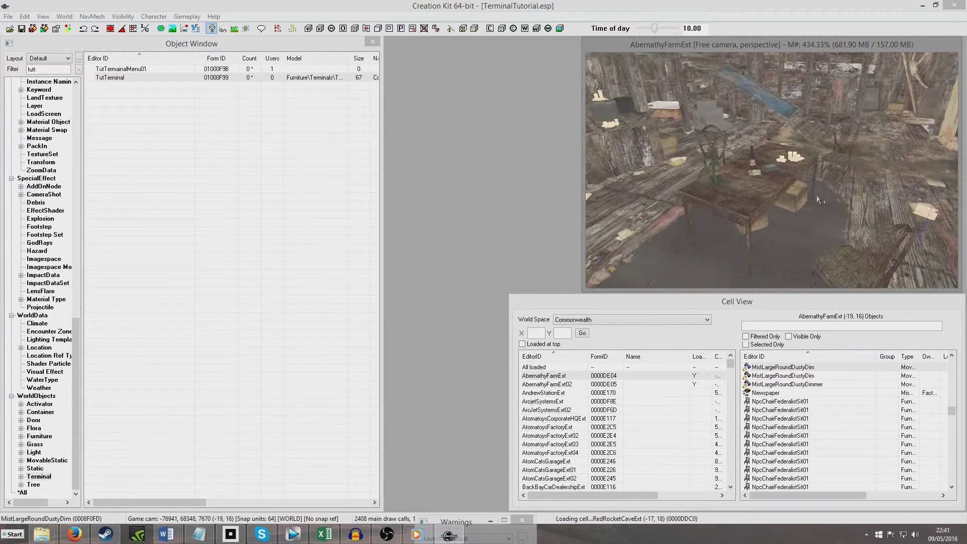
click(128, 78)
click(128, 78)
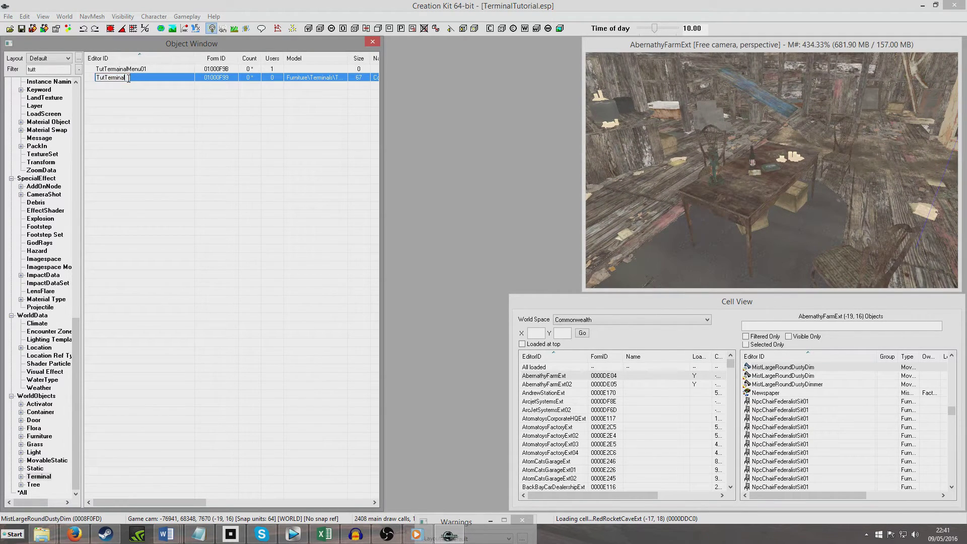
click(139, 79)
Step: Place a TutTerminal onto the centre of the shack table and rotate it to face the other way
drag(98, 80, 620, 199)
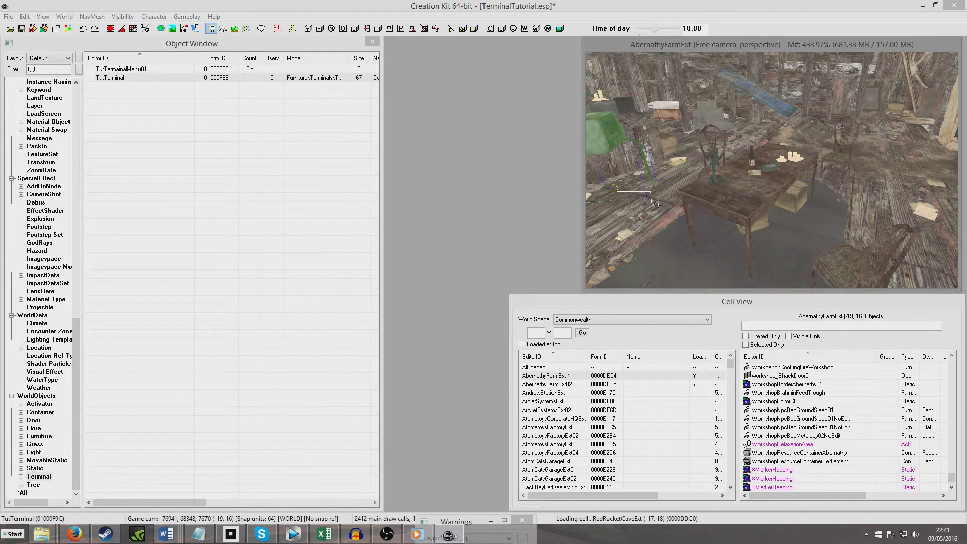
drag(604, 136, 751, 173)
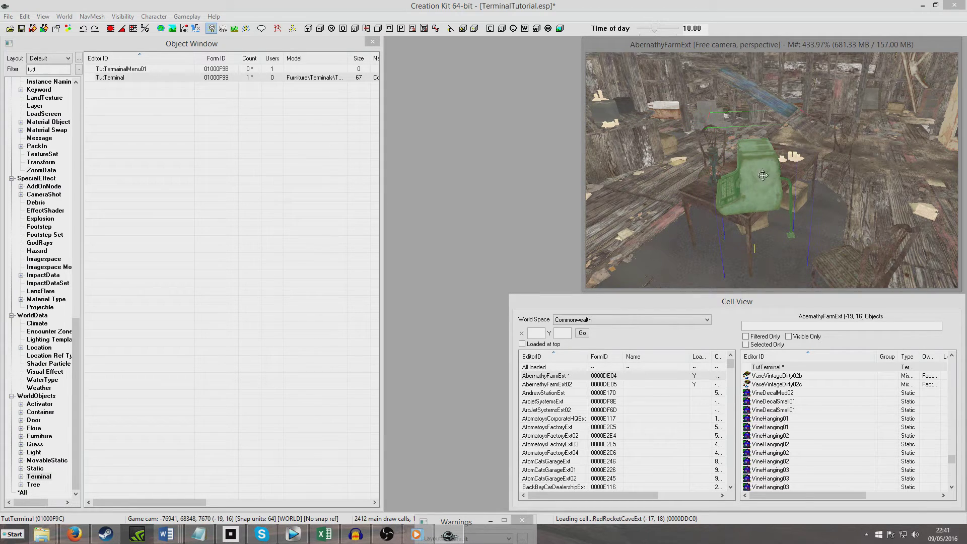
right_drag(762, 187, 839, 187)
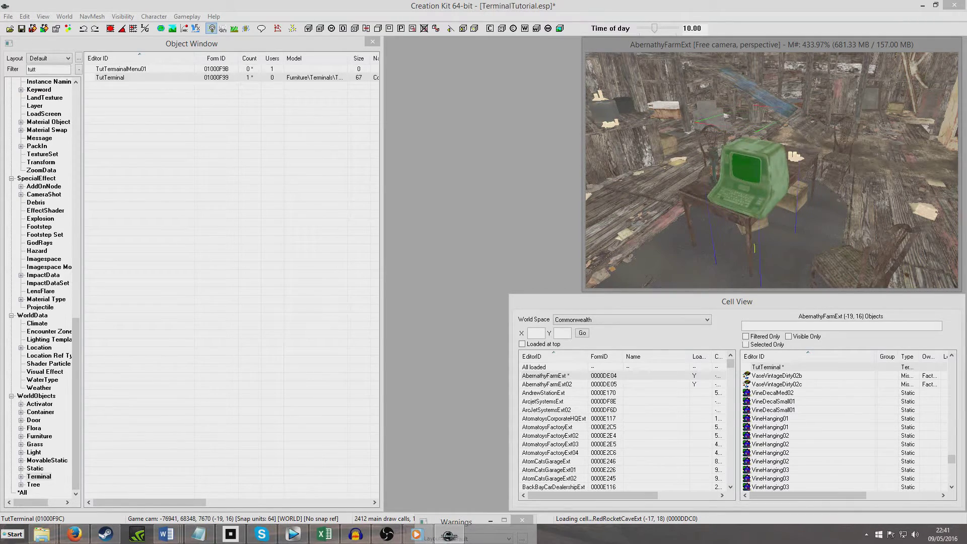
scroll(743, 191, down, 5)
scroll(743, 191, up, 5)
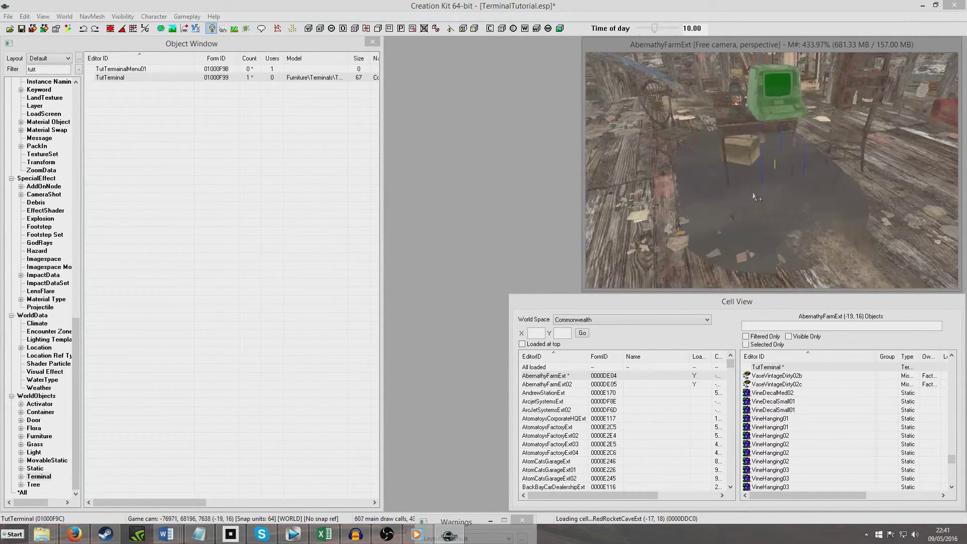
Step: Shift the terminal further across the table among the lamp, cigarettes and bottle, then save the plugin
click(775, 164)
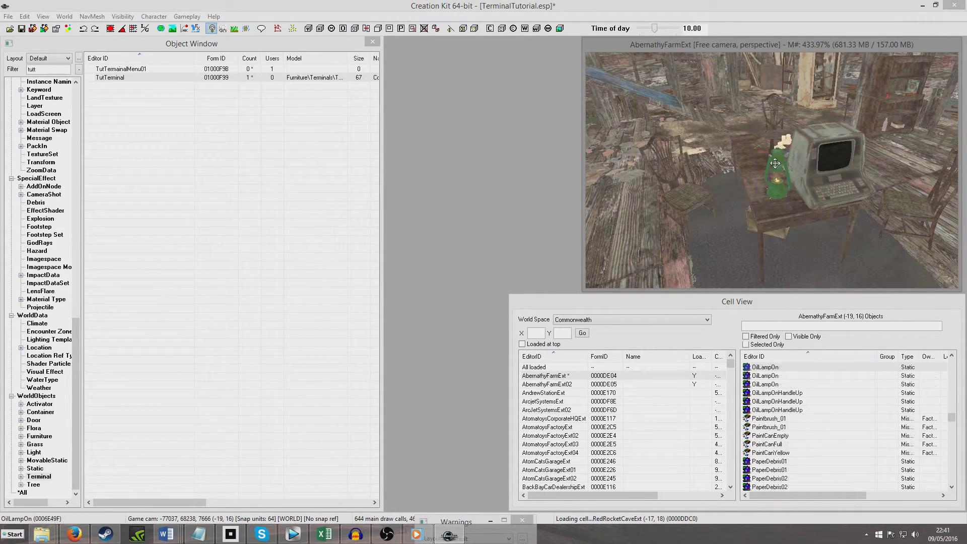
middle_drag(776, 165, 758, 190)
click(733, 181)
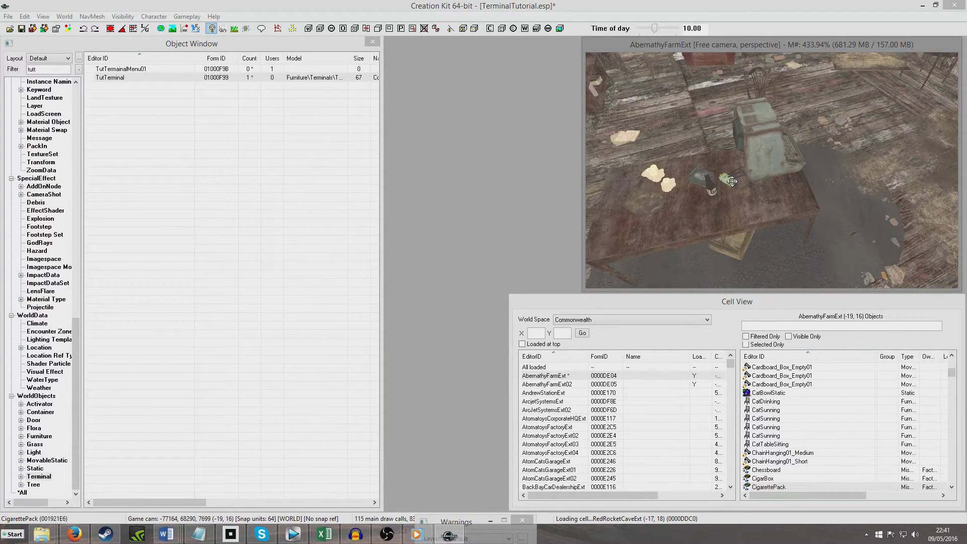
click(704, 182)
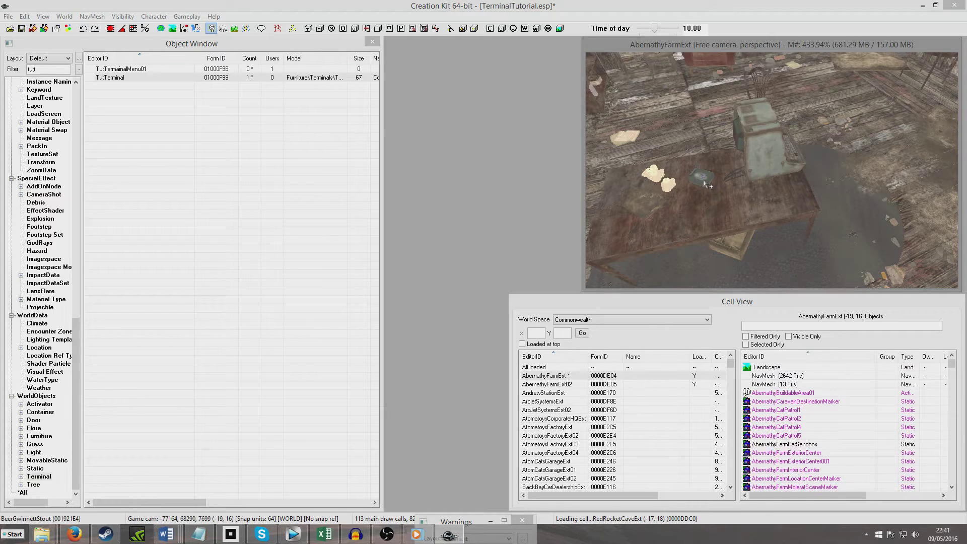
click(775, 178)
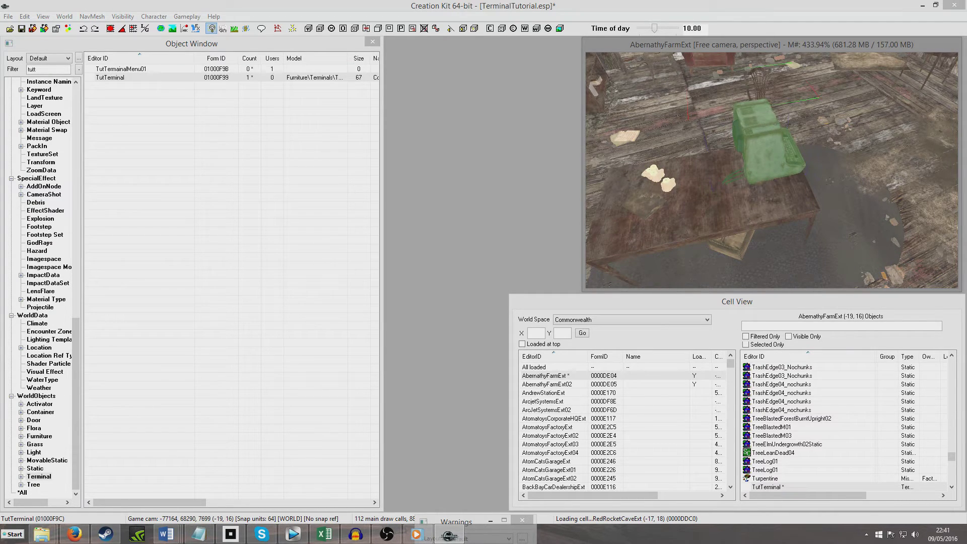
drag(763, 160, 769, 177)
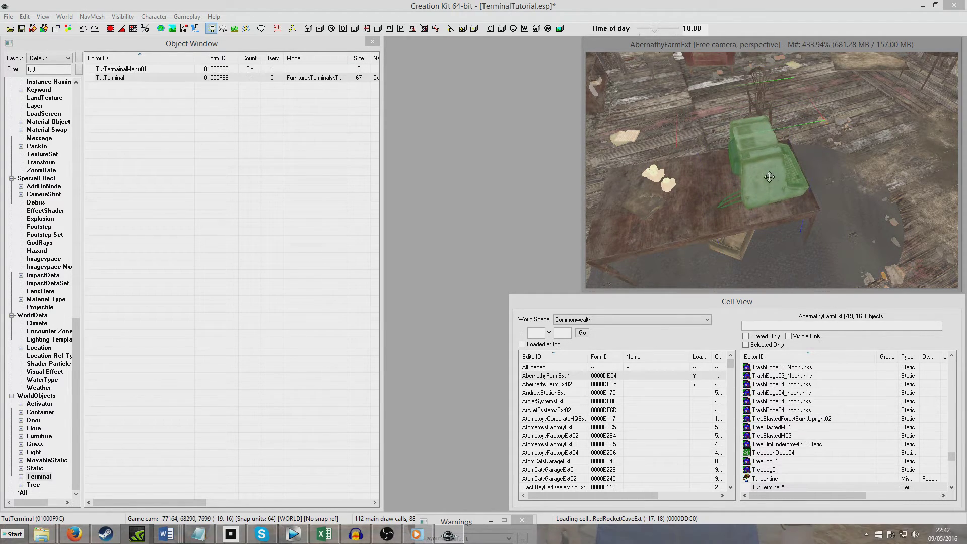
key(m)
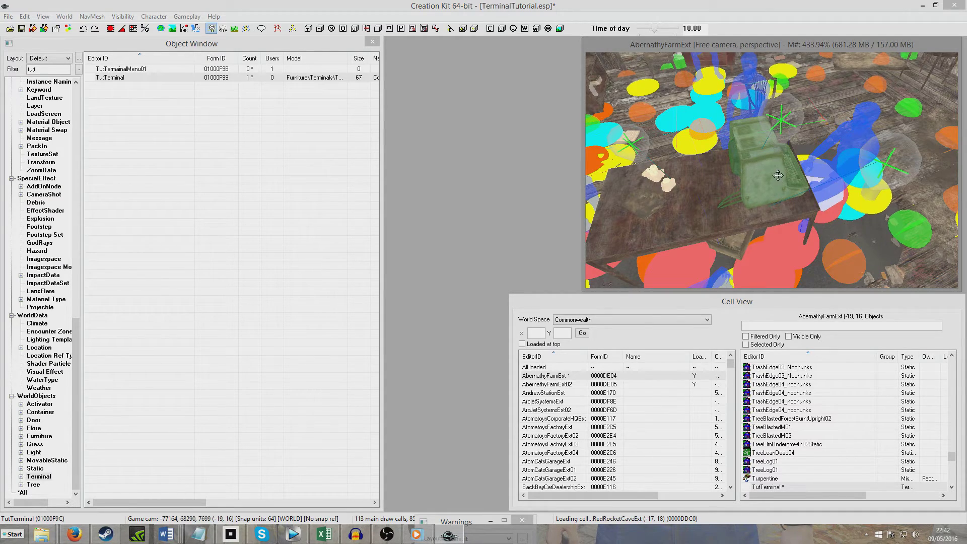
shift+middle_drag(814, 171, 700, 171)
click(27, 31)
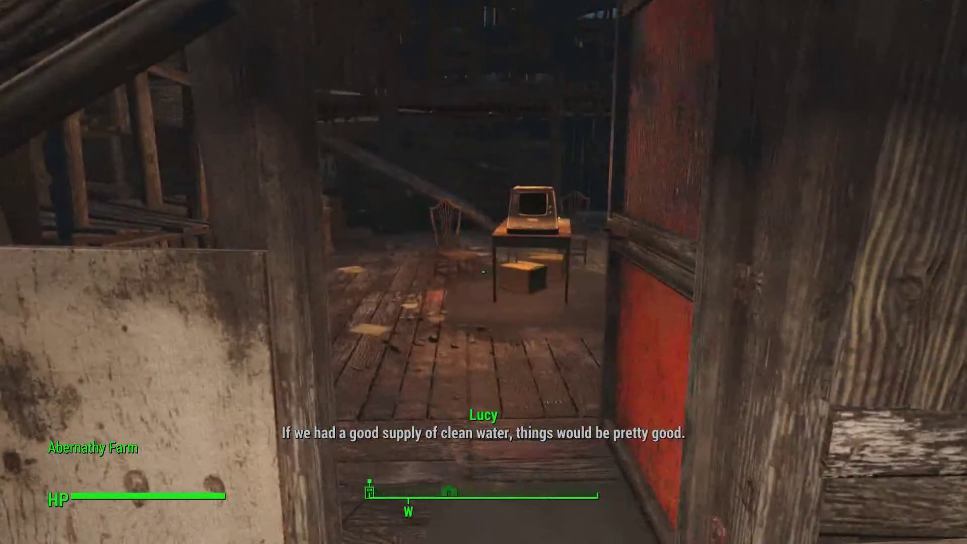
Step: Walk up to the tutorial terminal, use it, and eject the Atomic Command holotape
key(w)
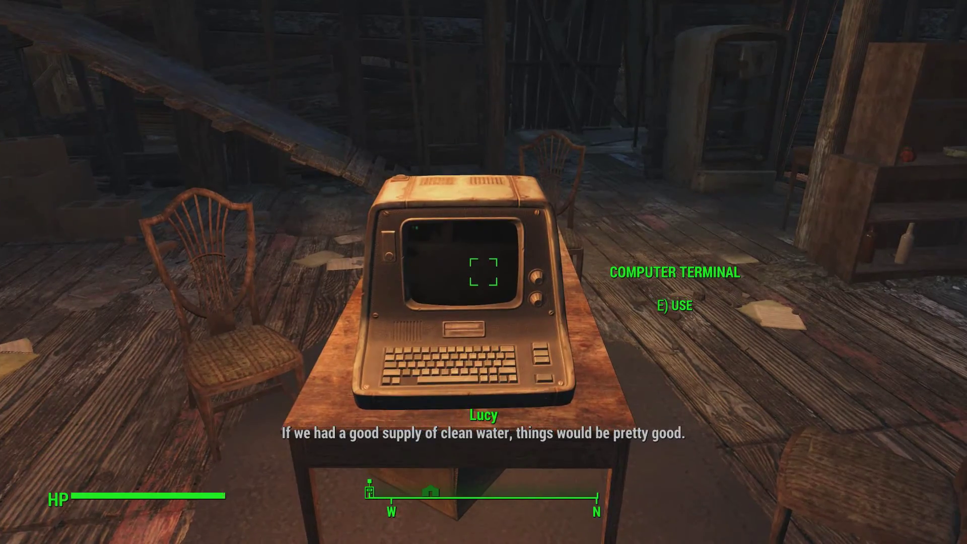
key(e)
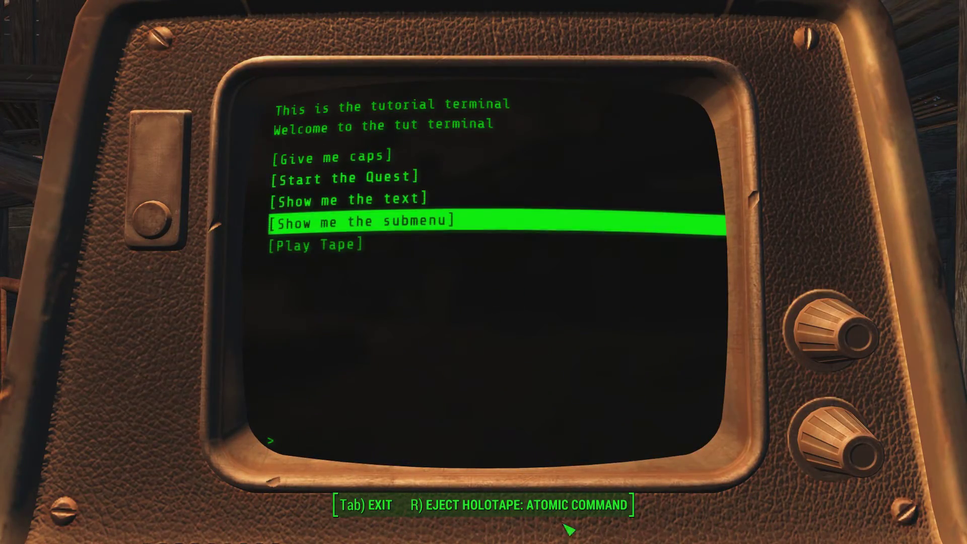
key(r)
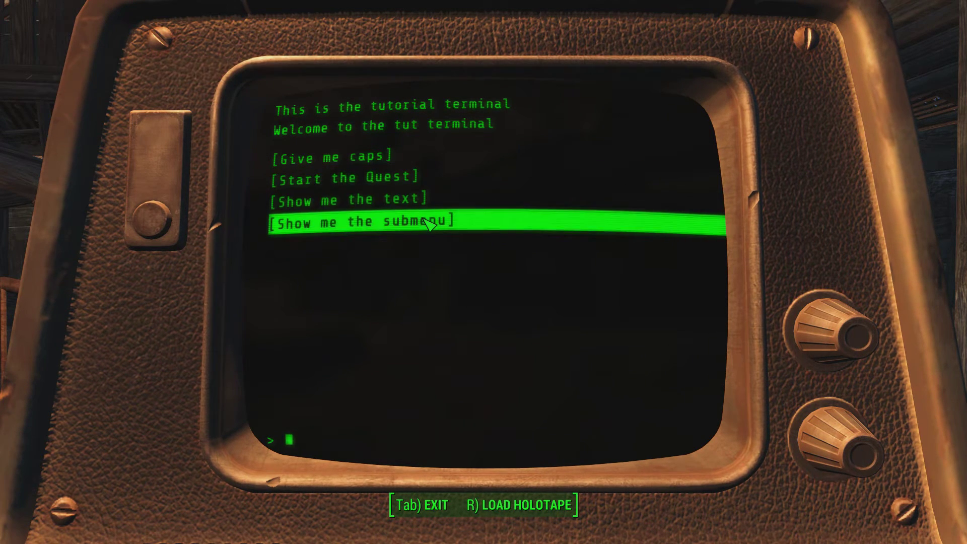
key(r)
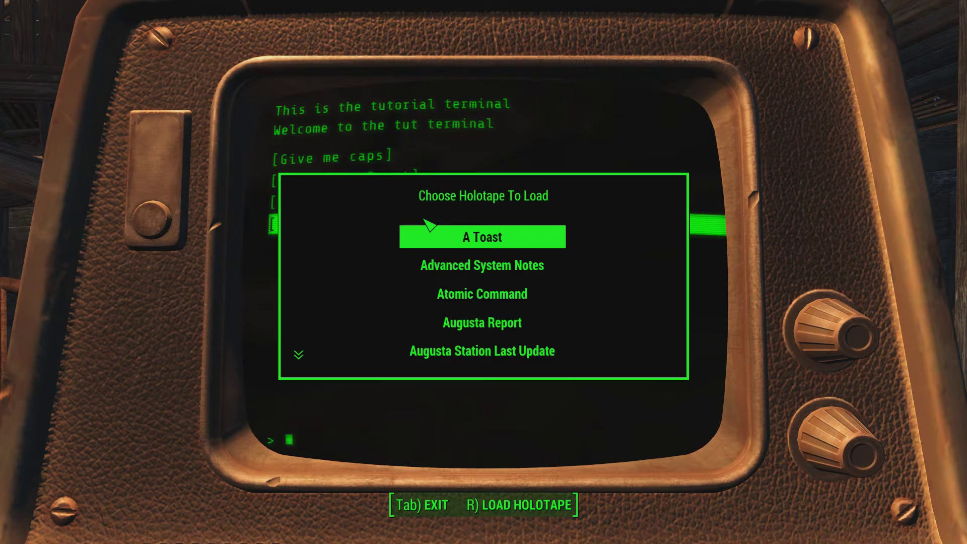
Step: Load the Atomic Command holotape, then quit its game back to the terminal
click(498, 299)
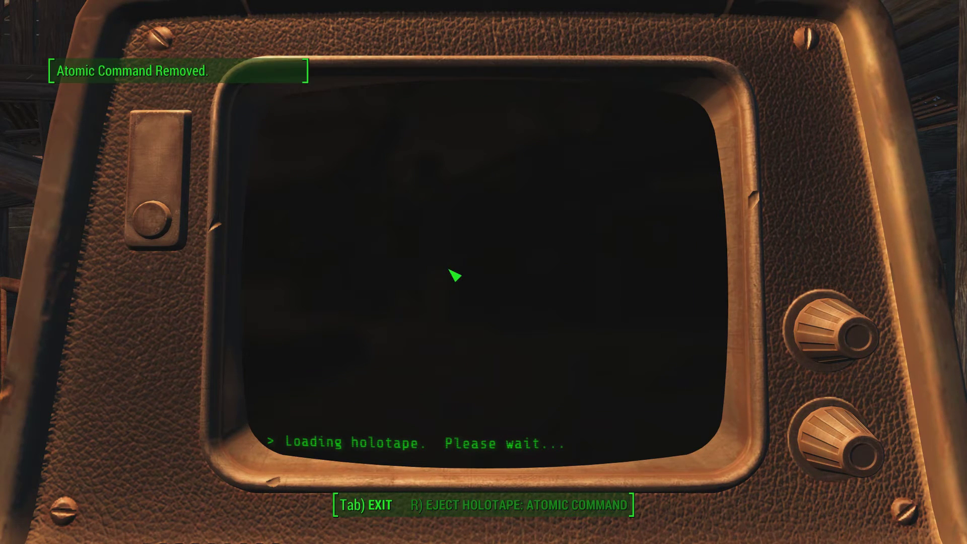
key(Tab)
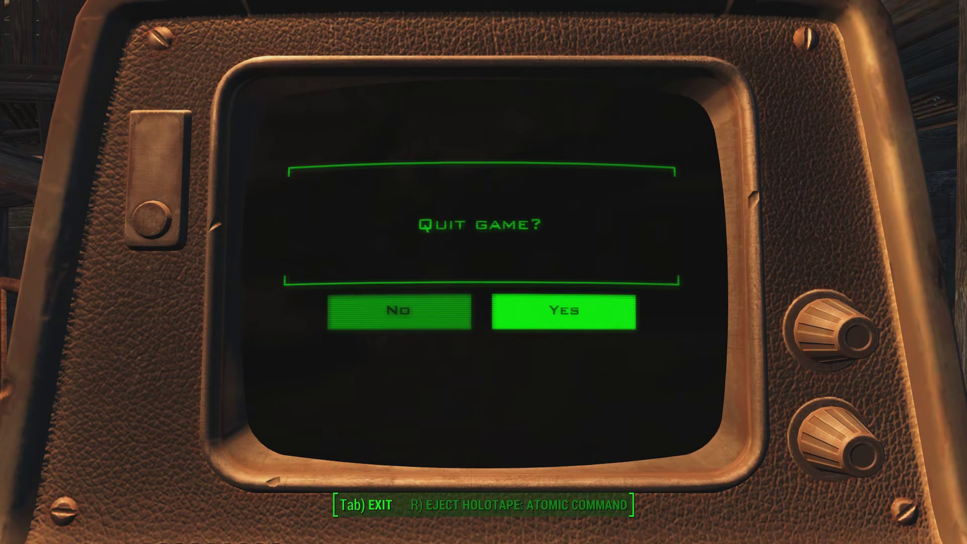
key(Return)
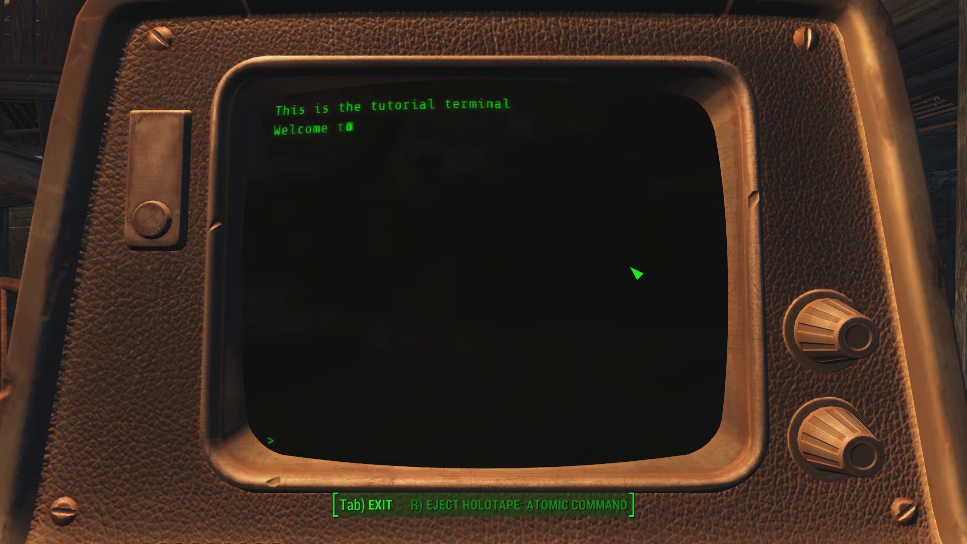
Step: Choose Give me caps, run Start the Quest twice, then leave and reuse the terminal
click(427, 156)
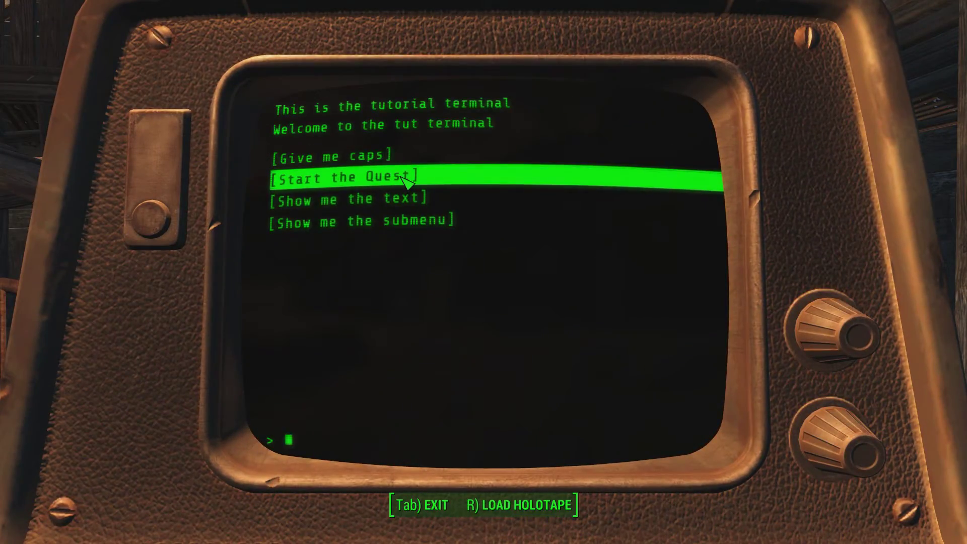
click(407, 179)
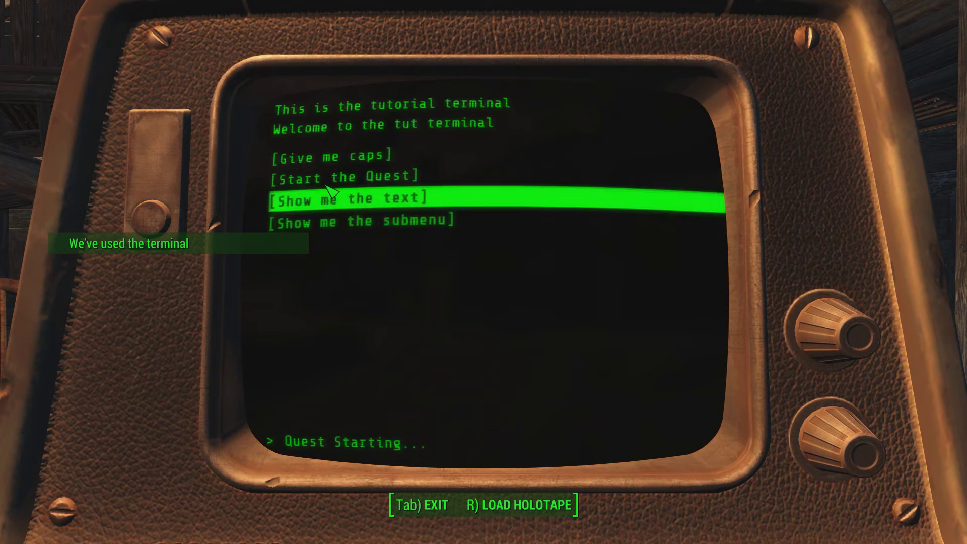
click(366, 178)
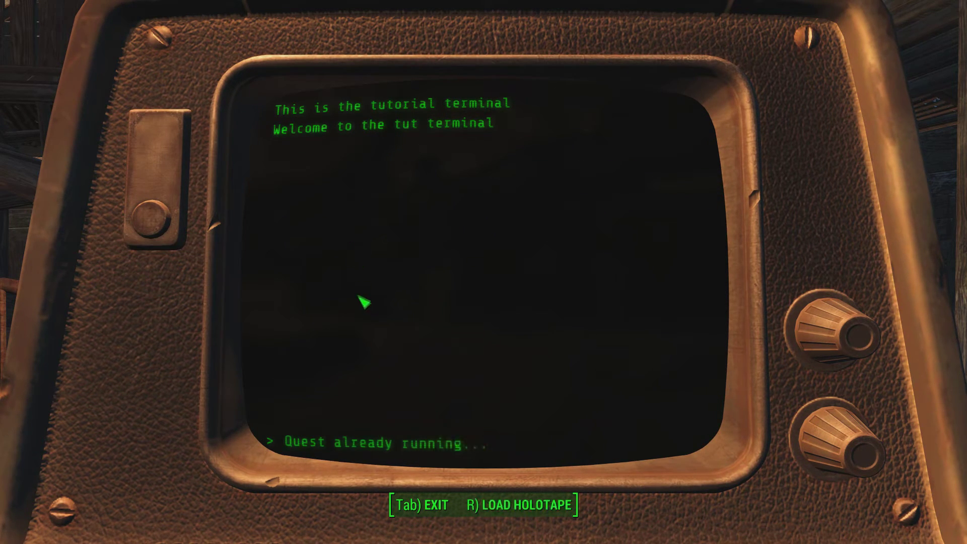
key(Tab)
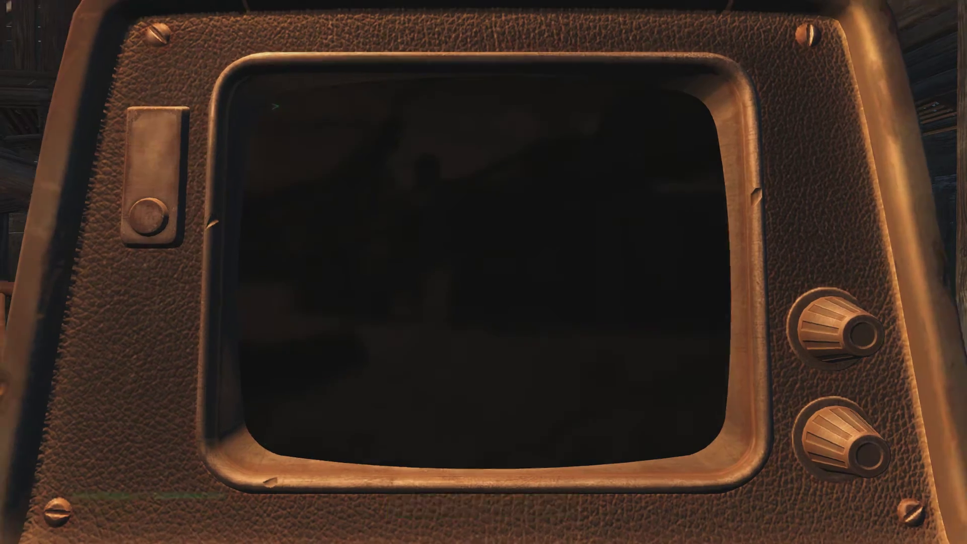
key(e)
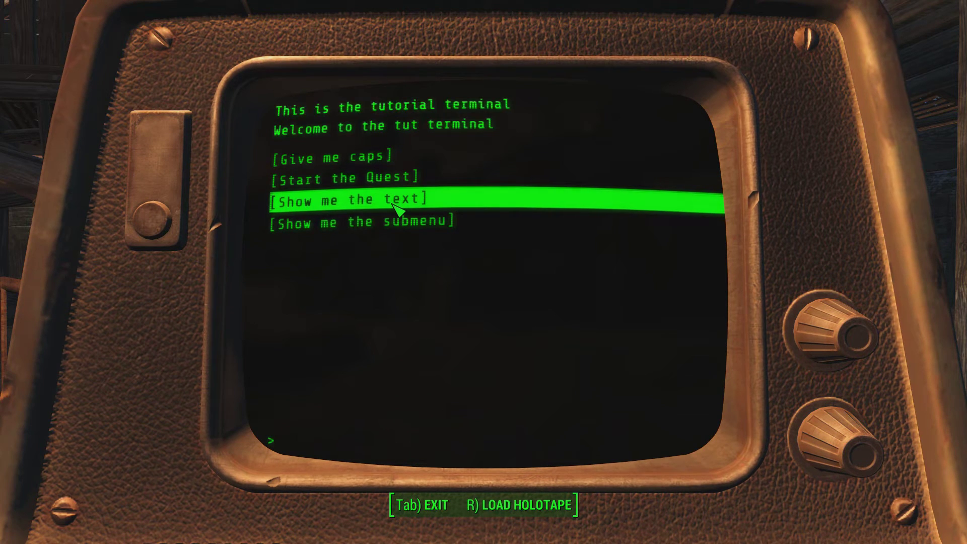
Step: View the Show me the text page, rerun the quest entry, and exit the terminal
click(394, 205)
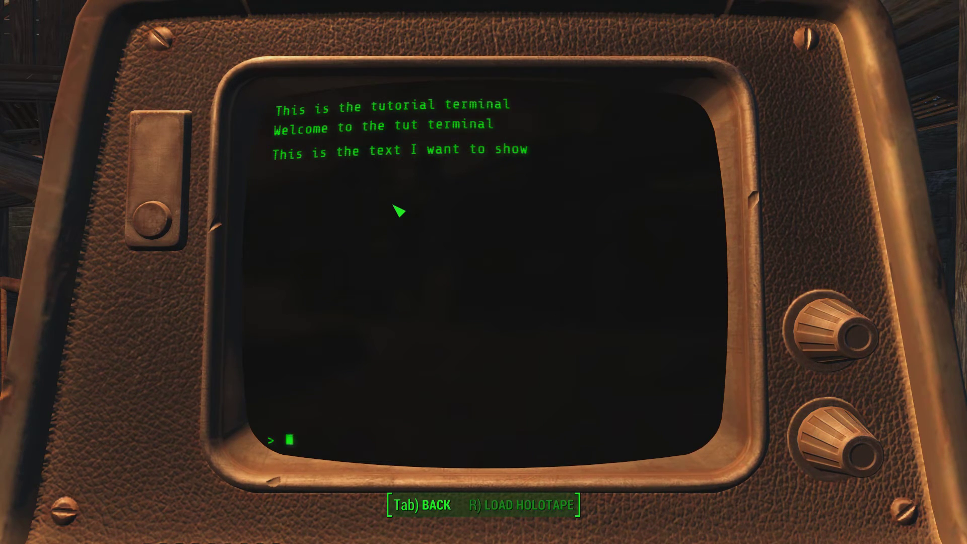
key(Tab)
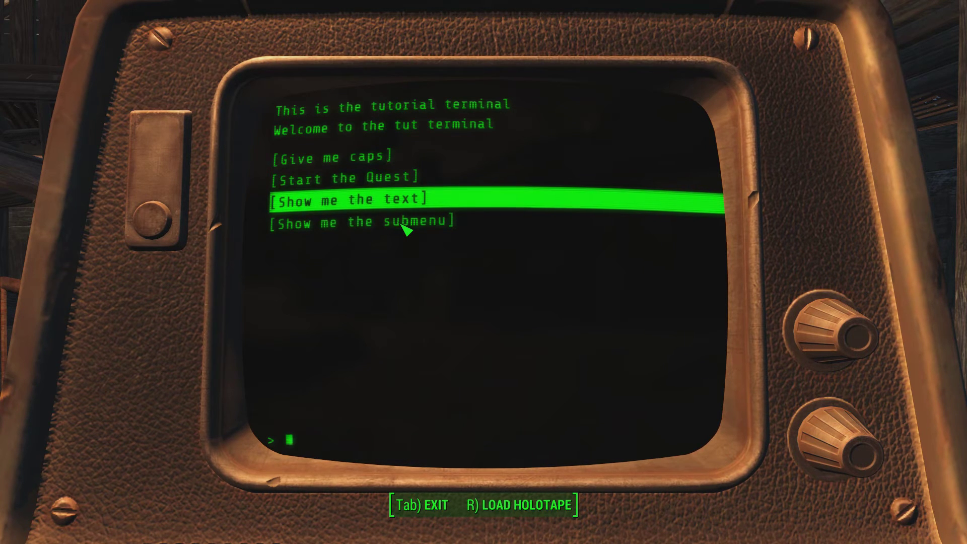
click(405, 225)
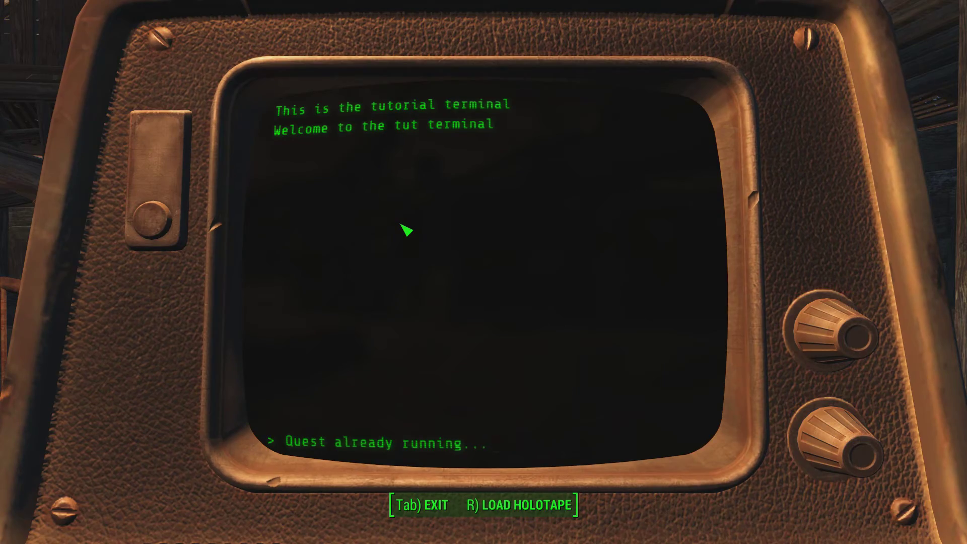
key(Tab)
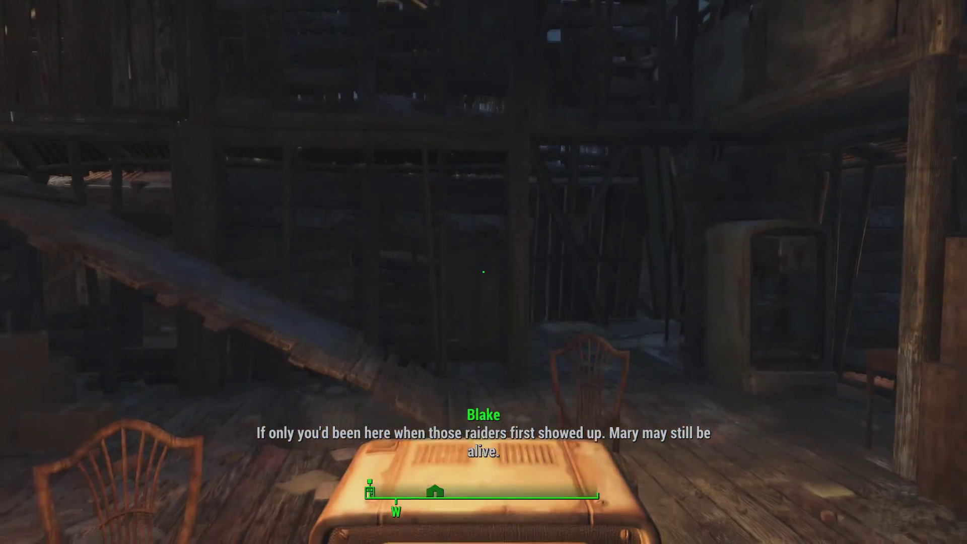
Step: Run Show me the submenu, then collect 100 caps from Give me caps and exit
key(e)
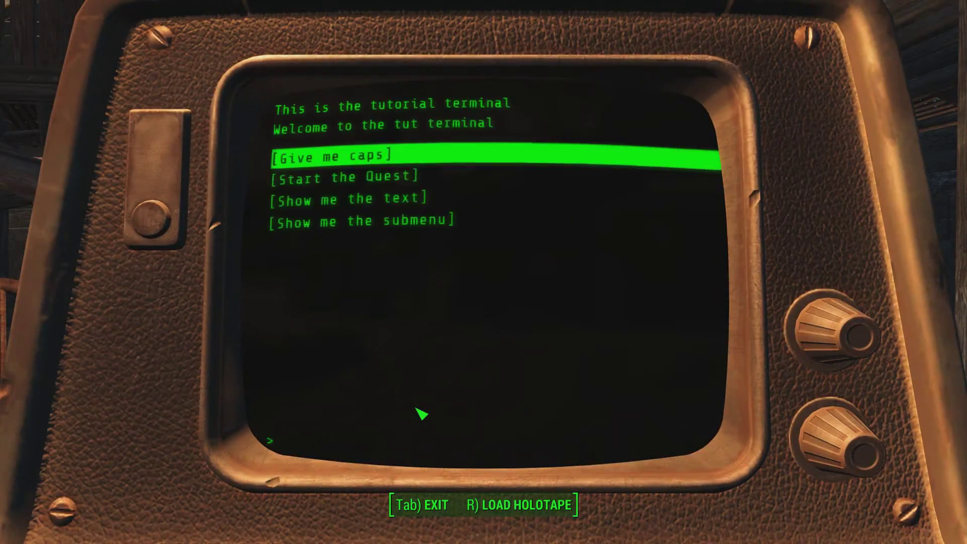
key(Down)
key(Down)
key(Down)
key(Return)
key(Return)
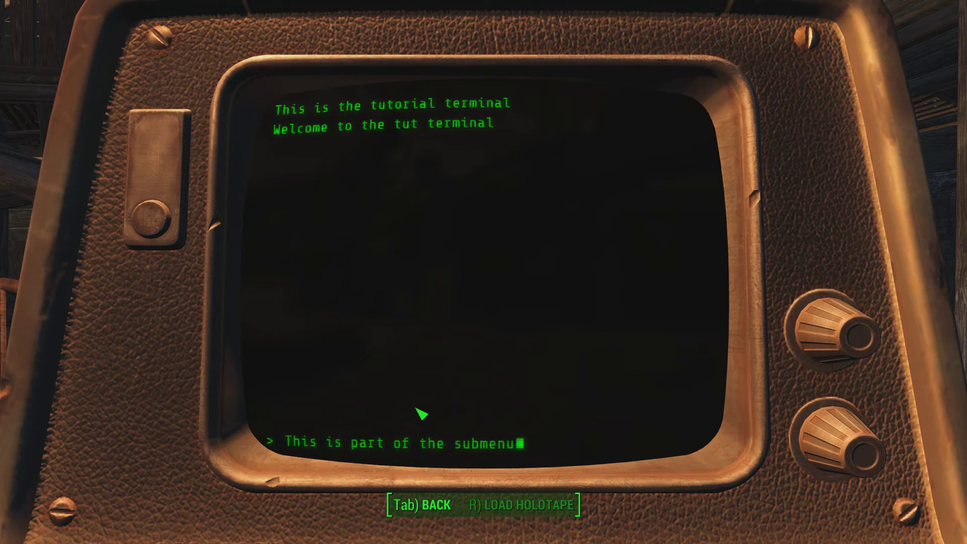
key(Tab)
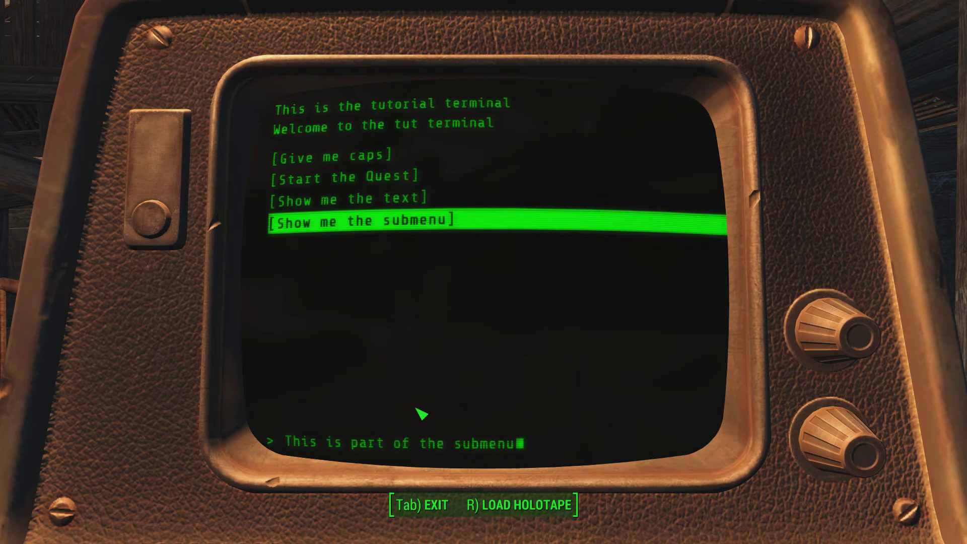
key(Down)
key(Down)
key(Down)
key(Down)
key(Down)
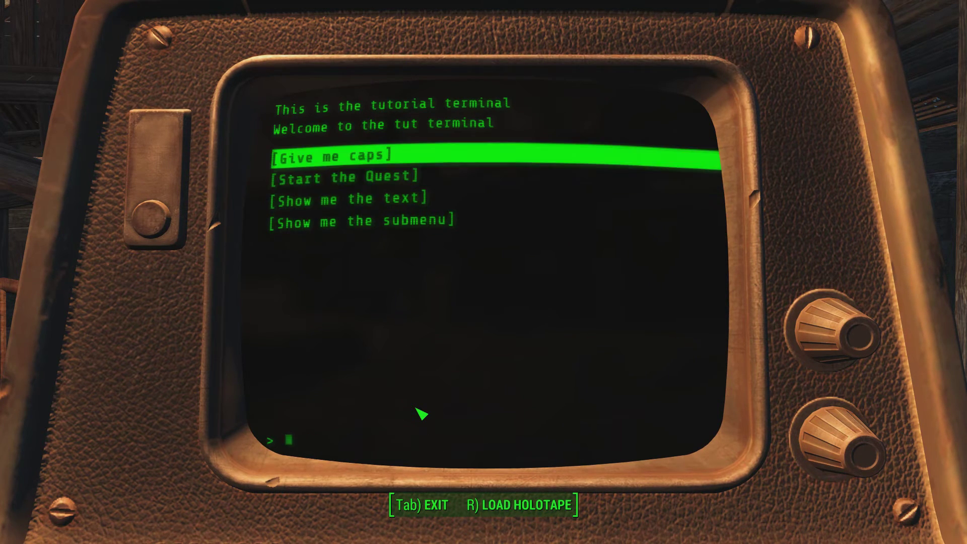
key(Return)
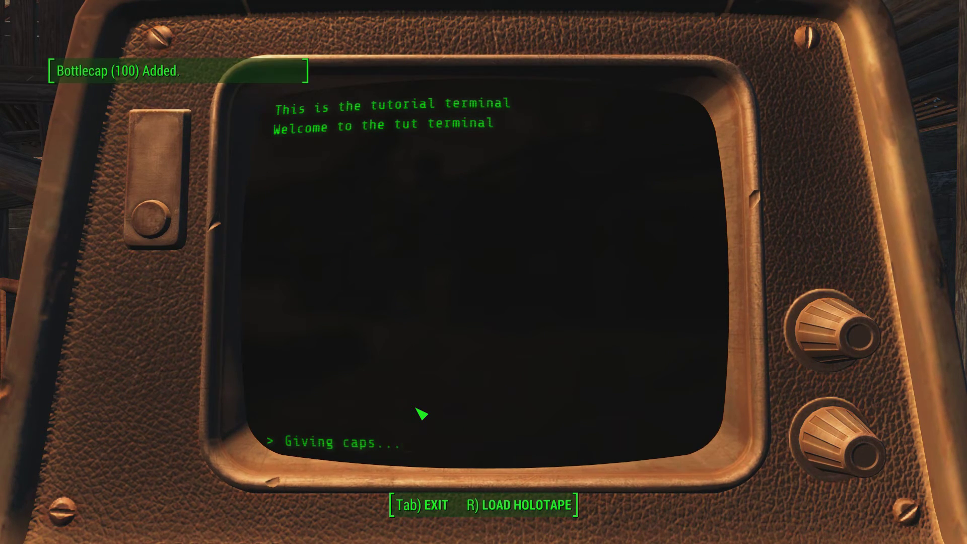
key(Tab)
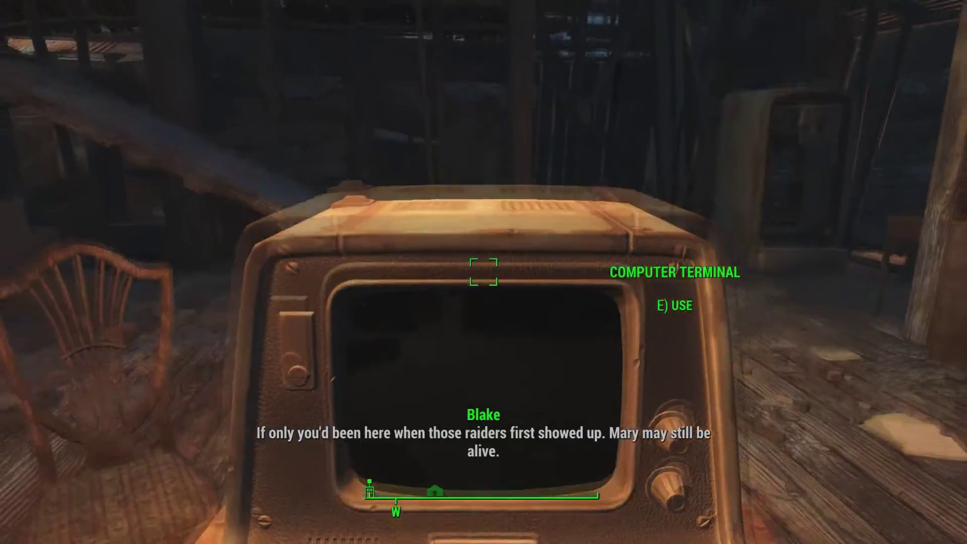
Step: Reopen the terminal and rerun Start the Quest to confirm it's already running
key(e)
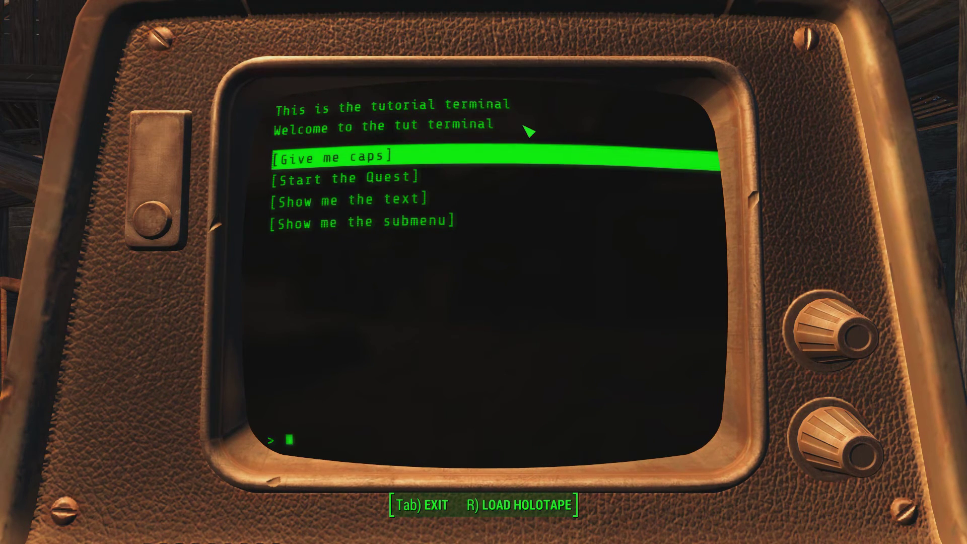
click(448, 179)
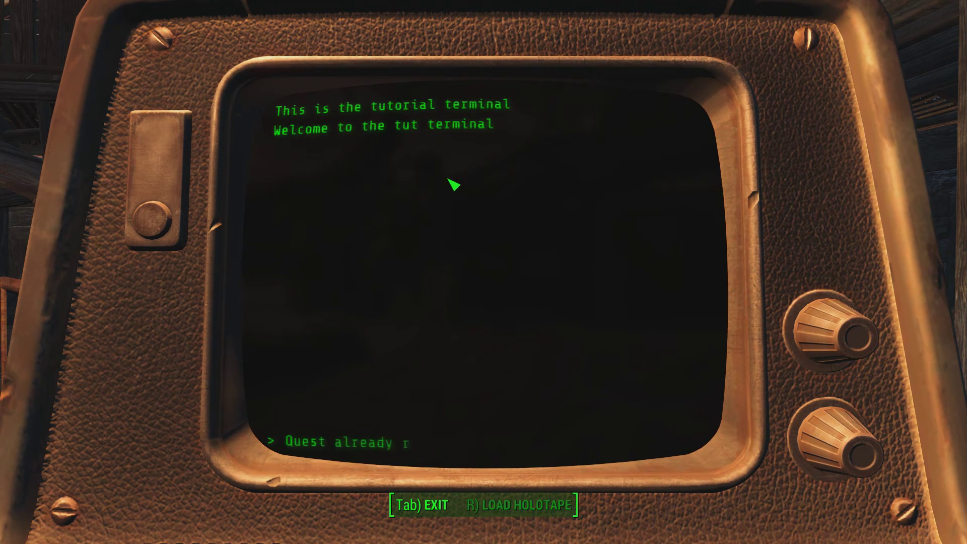
key(Tab)
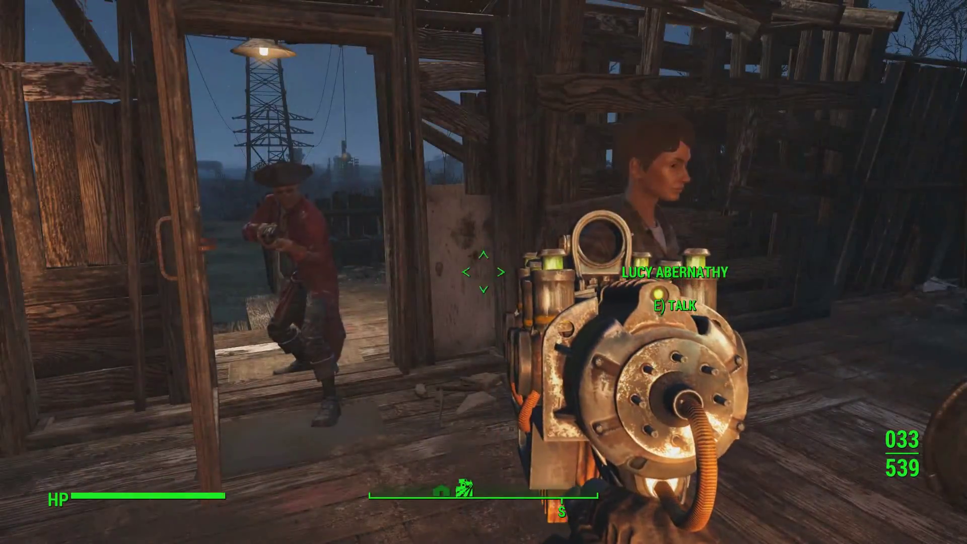
Step: Reopen the terminal, check Show me the submenu and its text, then exit
key(r)
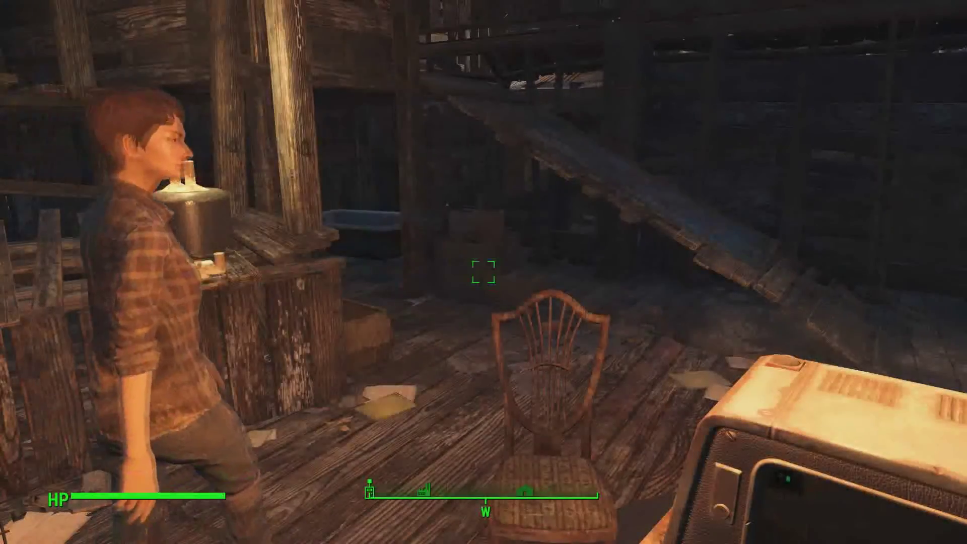
key(e)
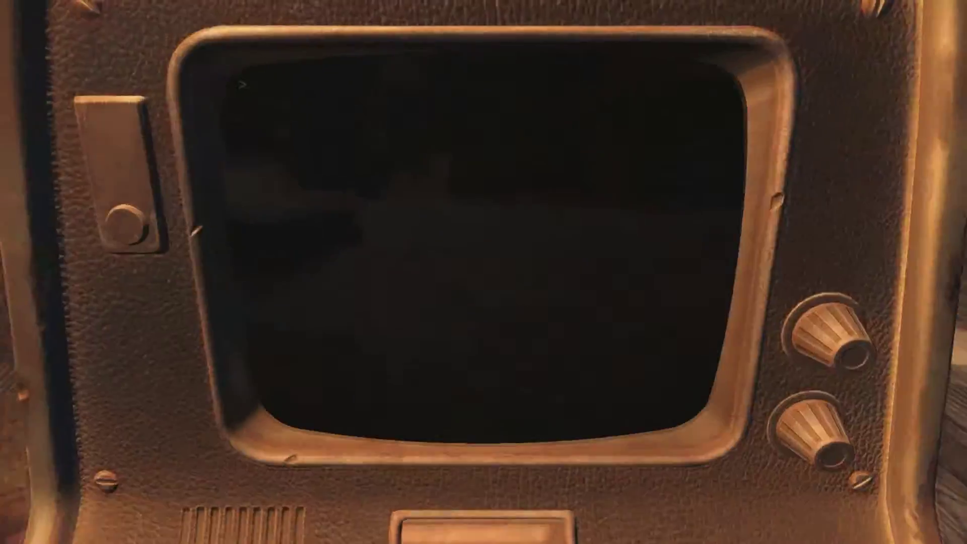
click(439, 222)
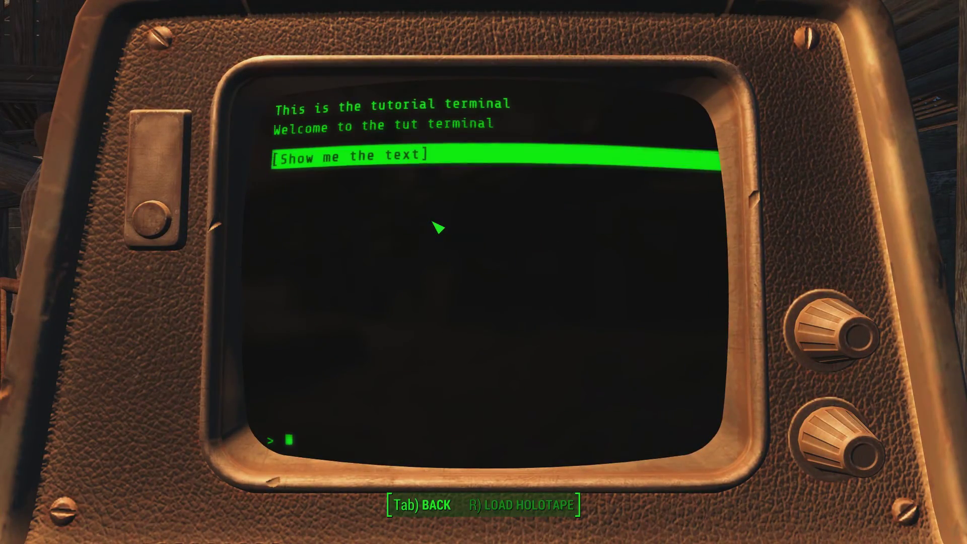
click(398, 225)
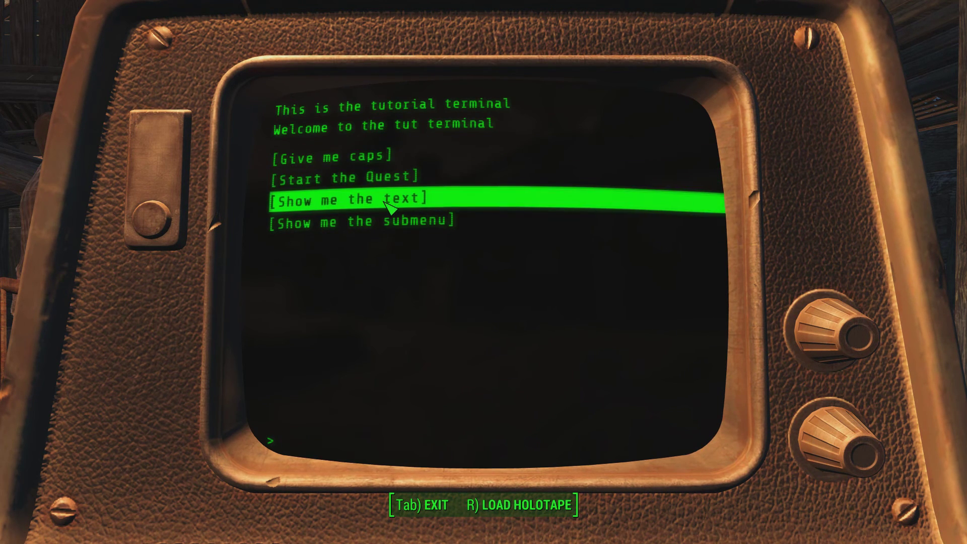
key(Tab)
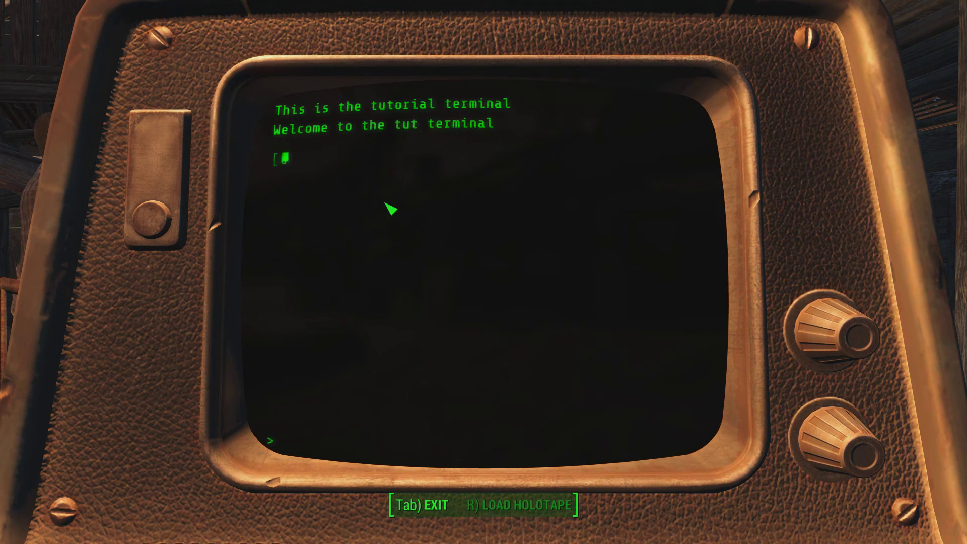
key(Tab)
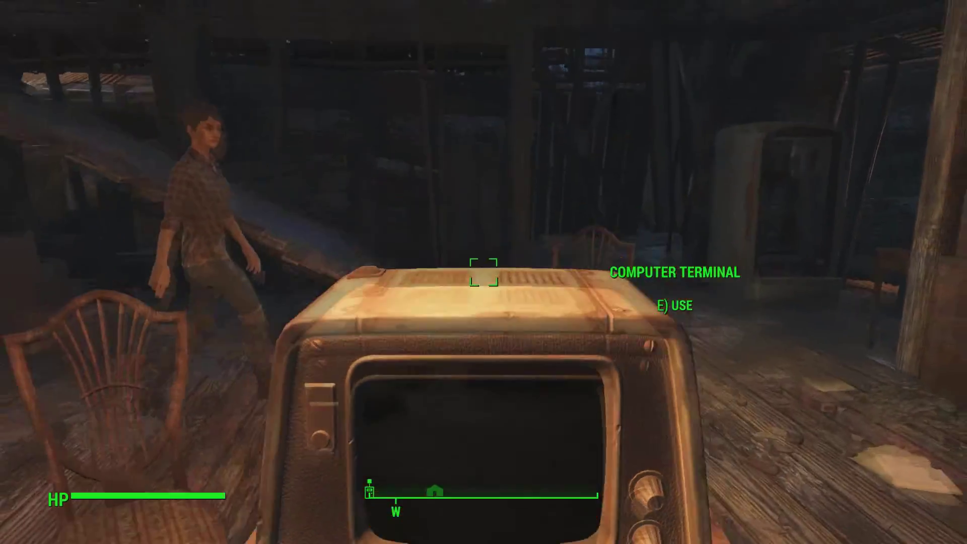
Step: Walk around the room, talk to the settler in the doorway, then end the conversation
key(w)
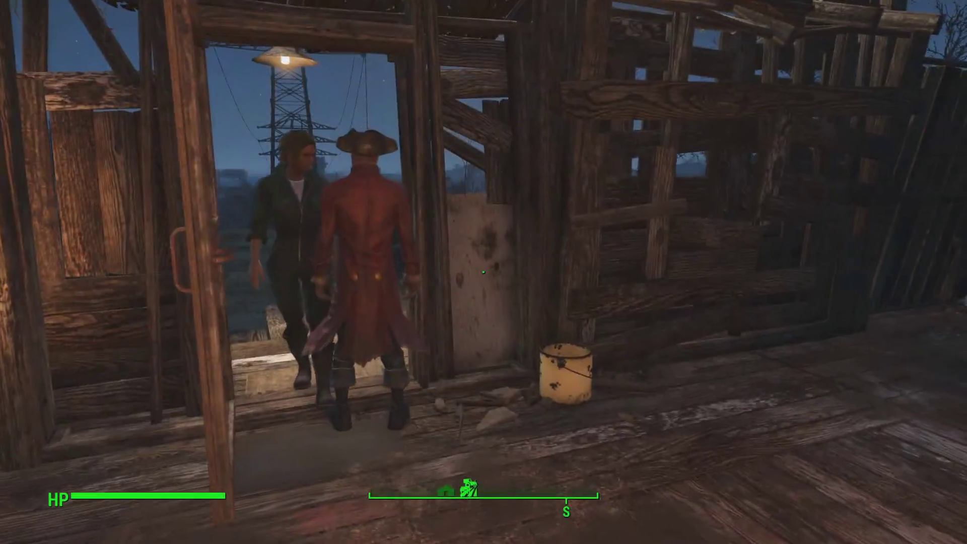
key(w)
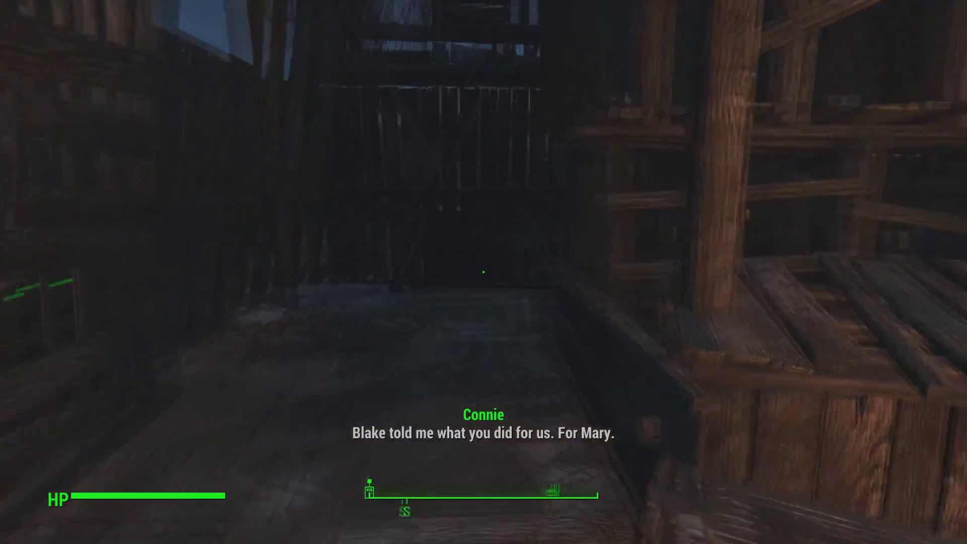
key(e)
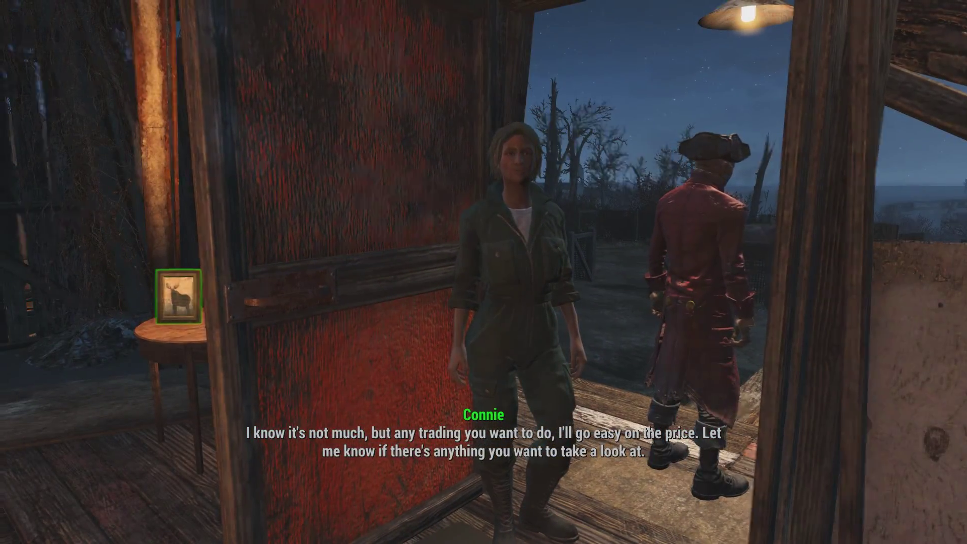
key(Tab)
key(w)
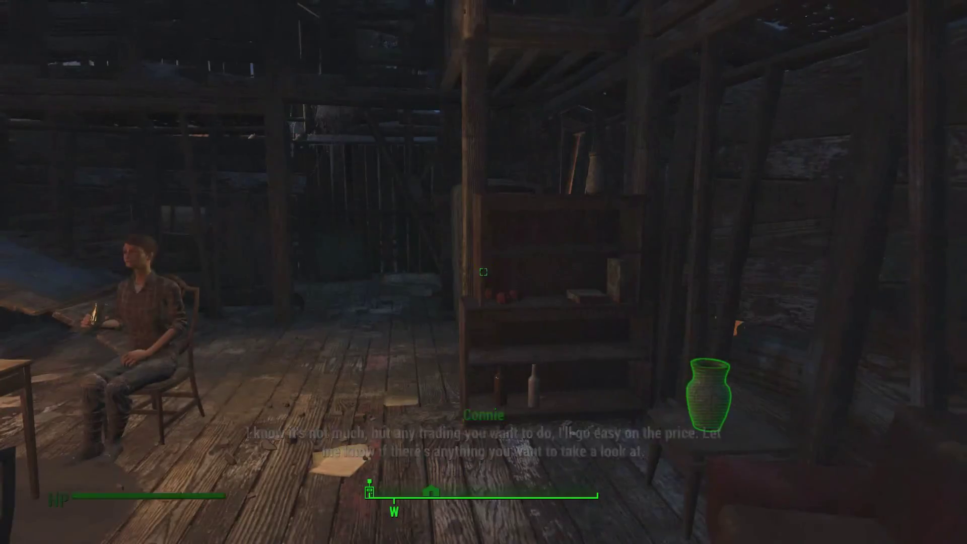